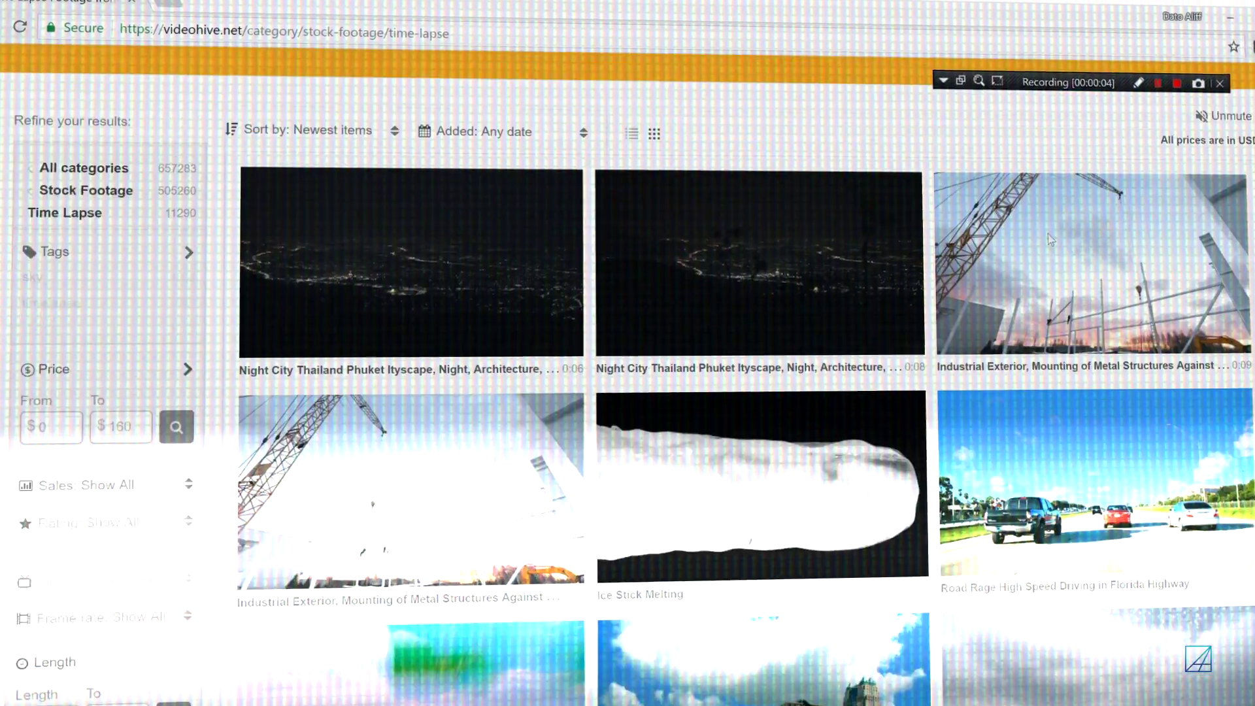
Preview the clip at 00:00:13;10 and 00:00:09;02, then show the 1920×1080, 24 fps project video properties
{"action": "scroll", "coordinate": [1049, 234], "scroll_direction": "down", "scroll_amount": 8}
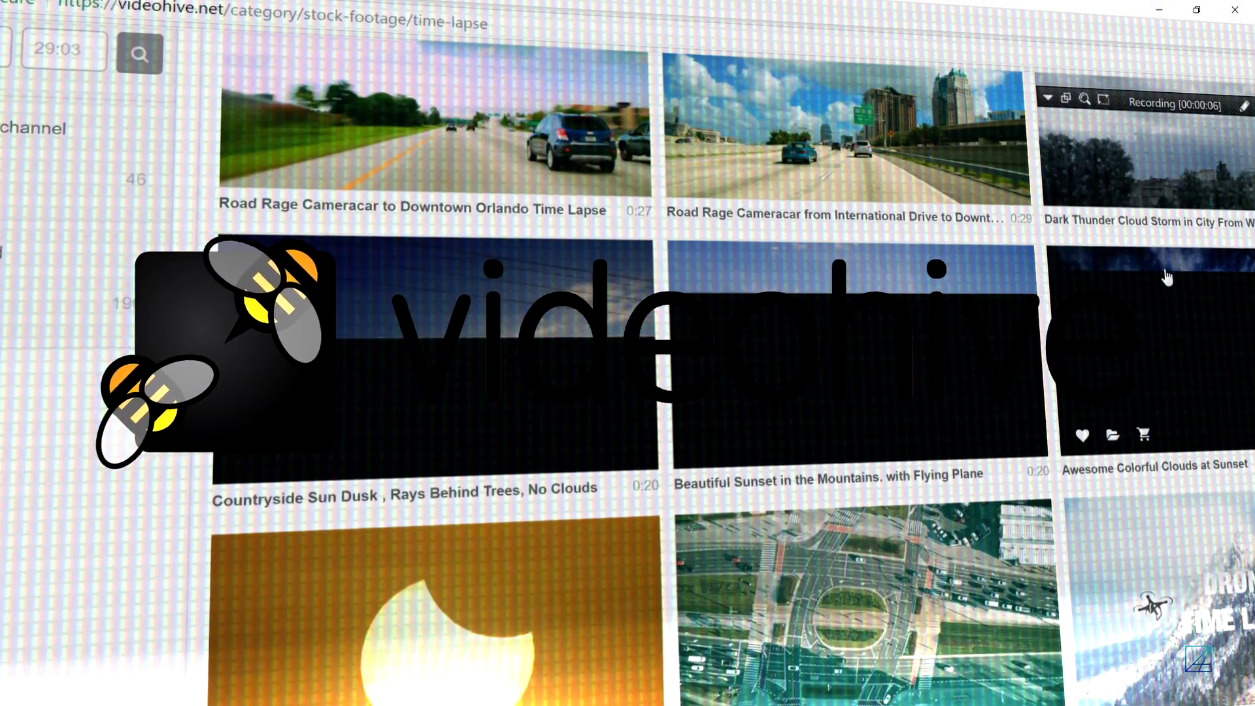
{"action": "scroll", "coordinate": [1167, 277], "scroll_direction": "down", "scroll_amount": 4}
{"action": "scroll", "coordinate": [1167, 277], "scroll_direction": "down", "scroll_amount": 8}
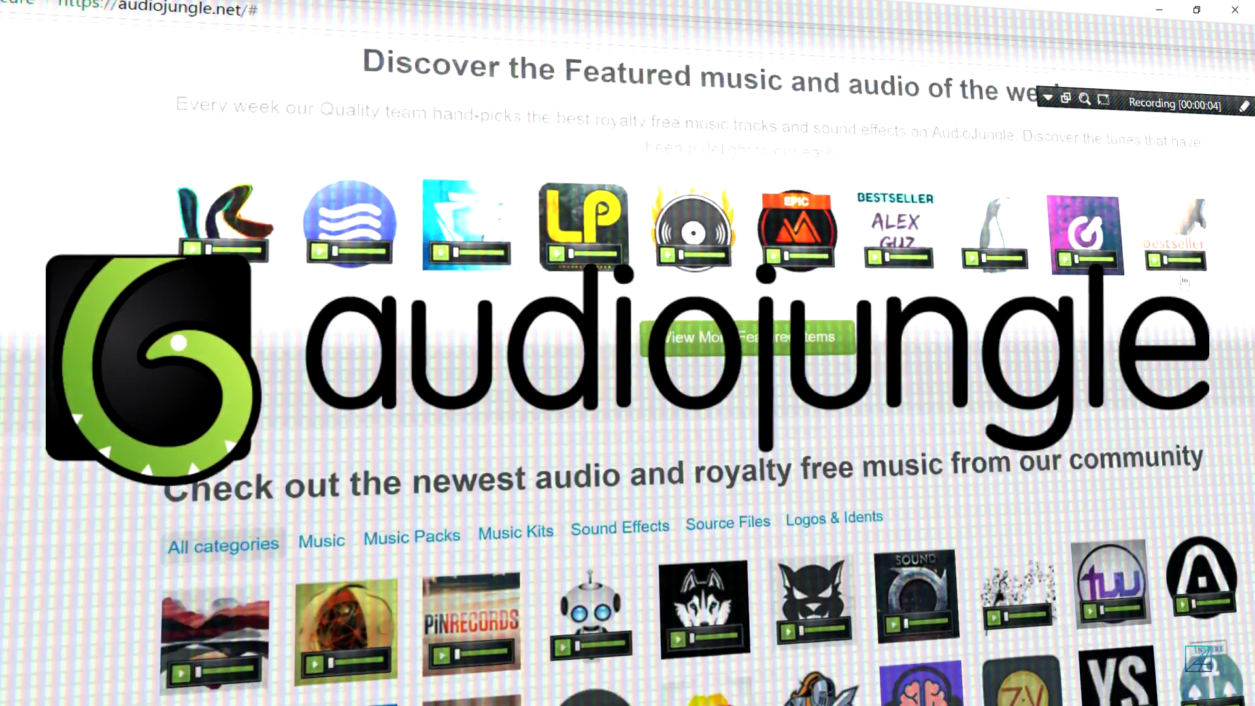
{"action": "scroll", "coordinate": [1184, 281], "scroll_direction": "down", "scroll_amount": 10}
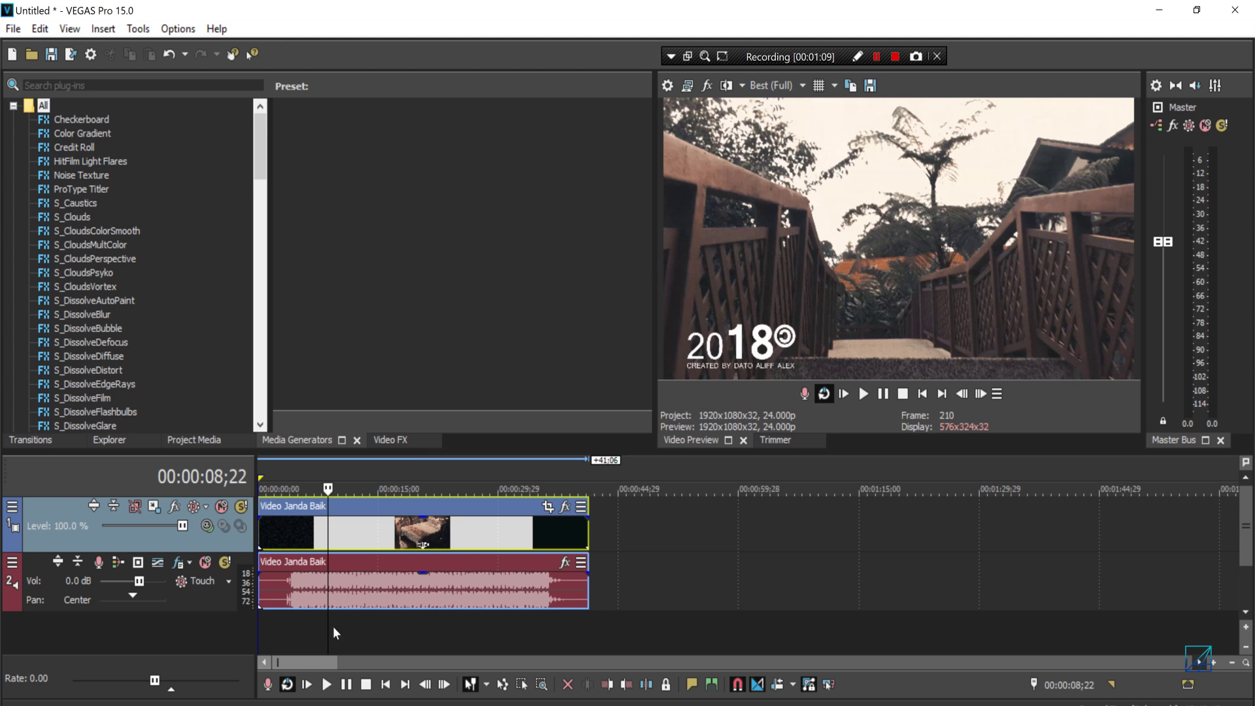
{"action": "left_click", "coordinate": [364, 549]}
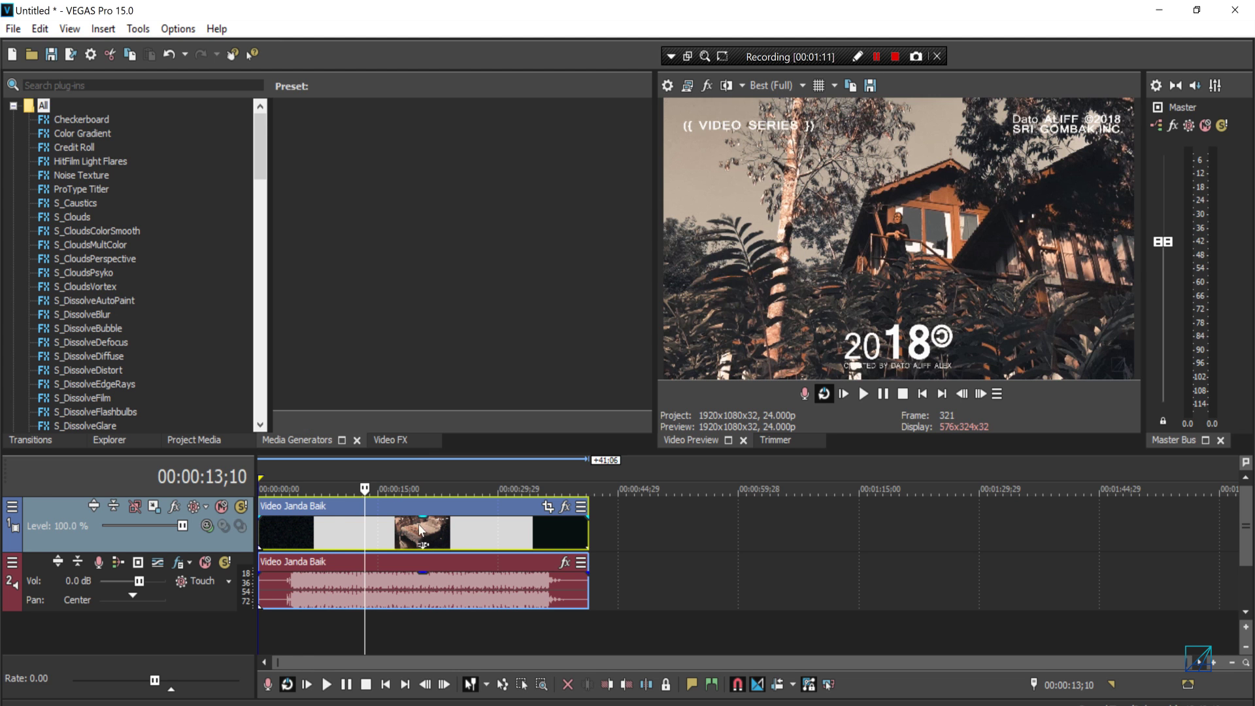
{"action": "left_click", "coordinate": [331, 531]}
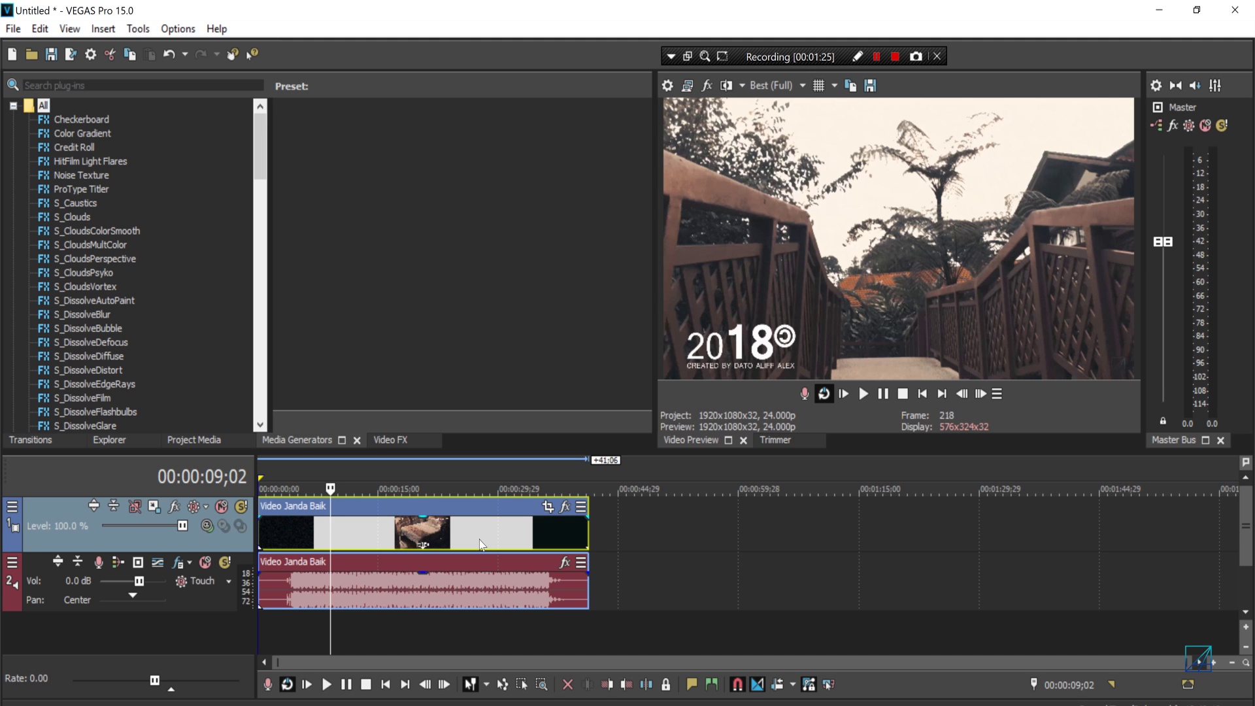
{"action": "left_click", "coordinate": [667, 86]}
{"action": "left_click_drag", "start_coordinate": [540, 61], "coordinate": [370, 44]}
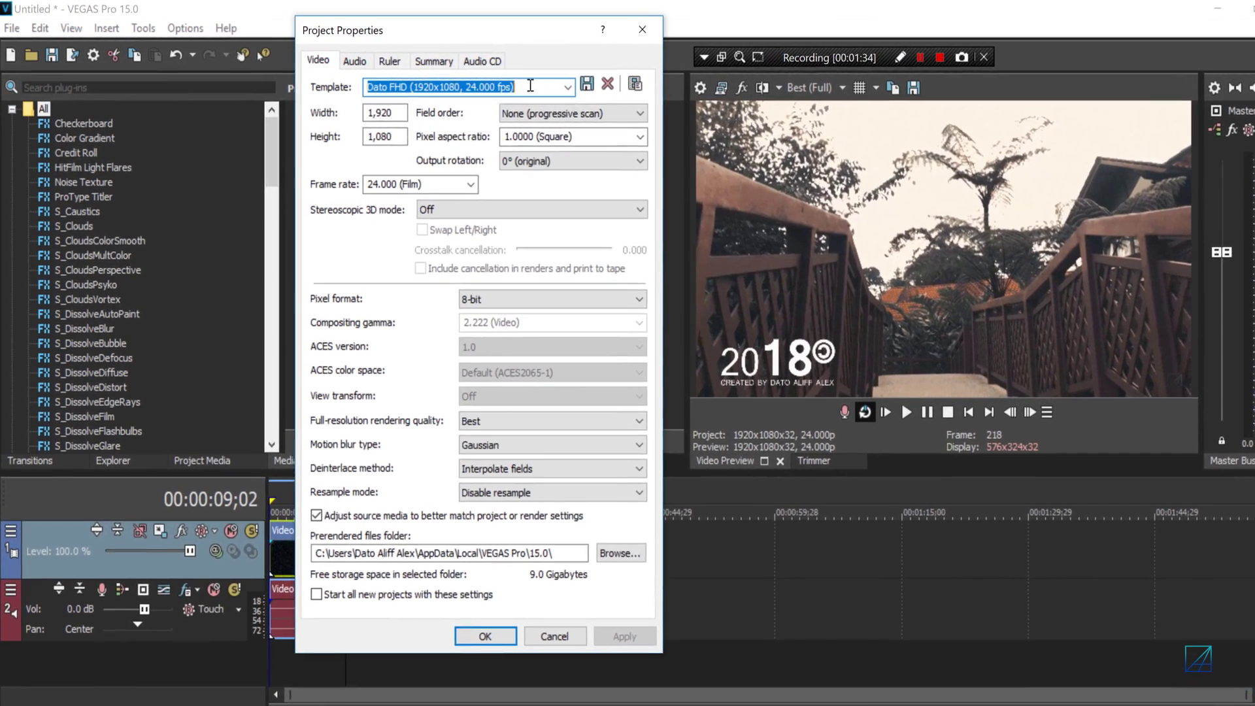
Confirm 1920×1080 with Field order None (progressive) and set the frame rate to 24.000 (Film)
{"action": "left_click", "coordinate": [396, 81]}
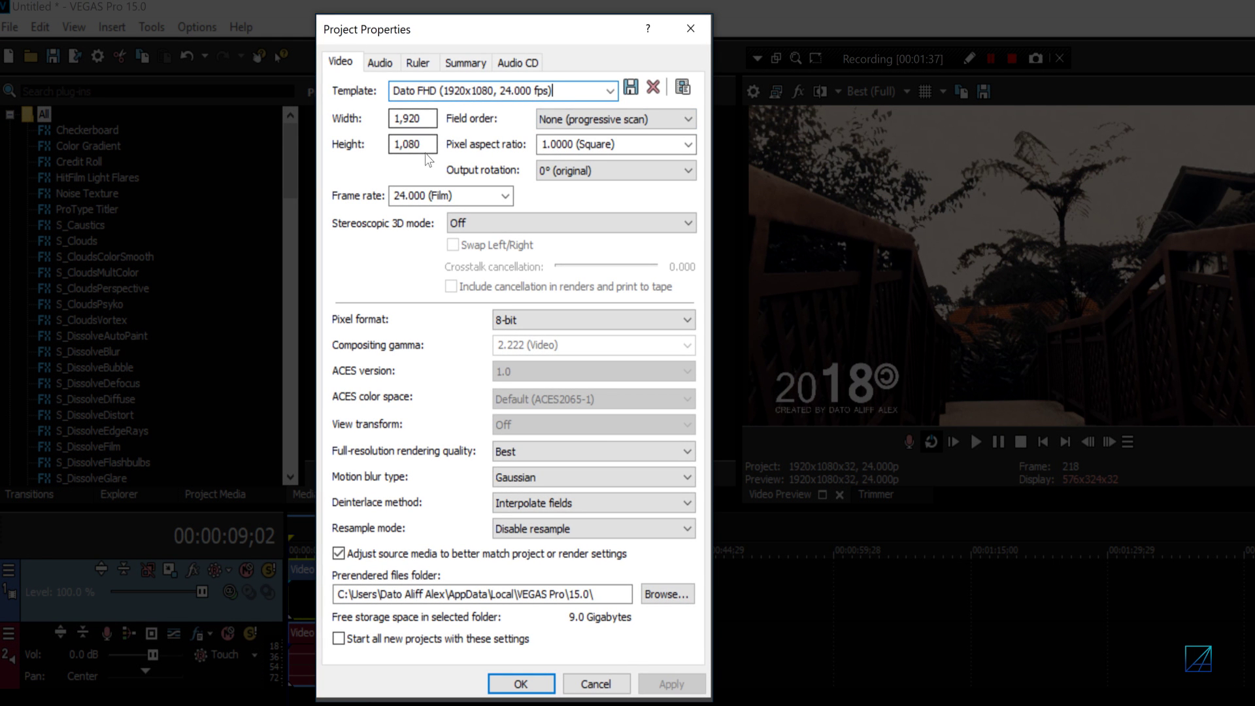
{"action": "left_click", "coordinate": [420, 150]}
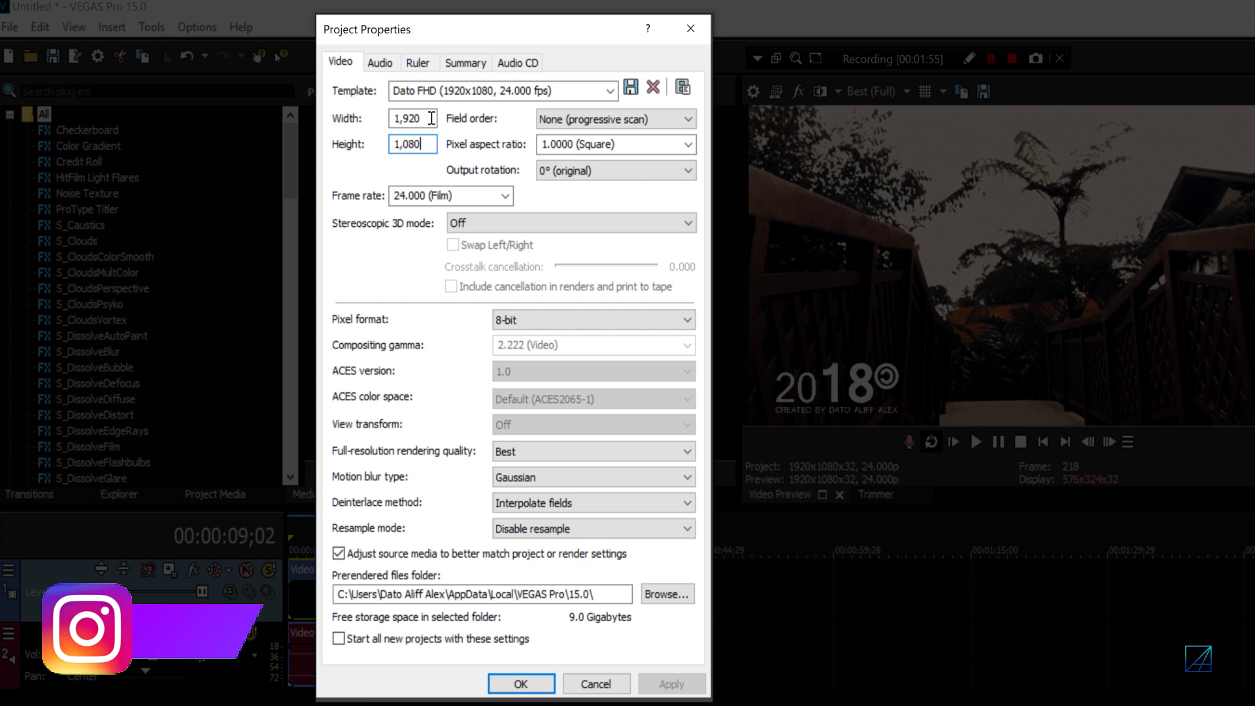
{"action": "left_click", "coordinate": [554, 119]}
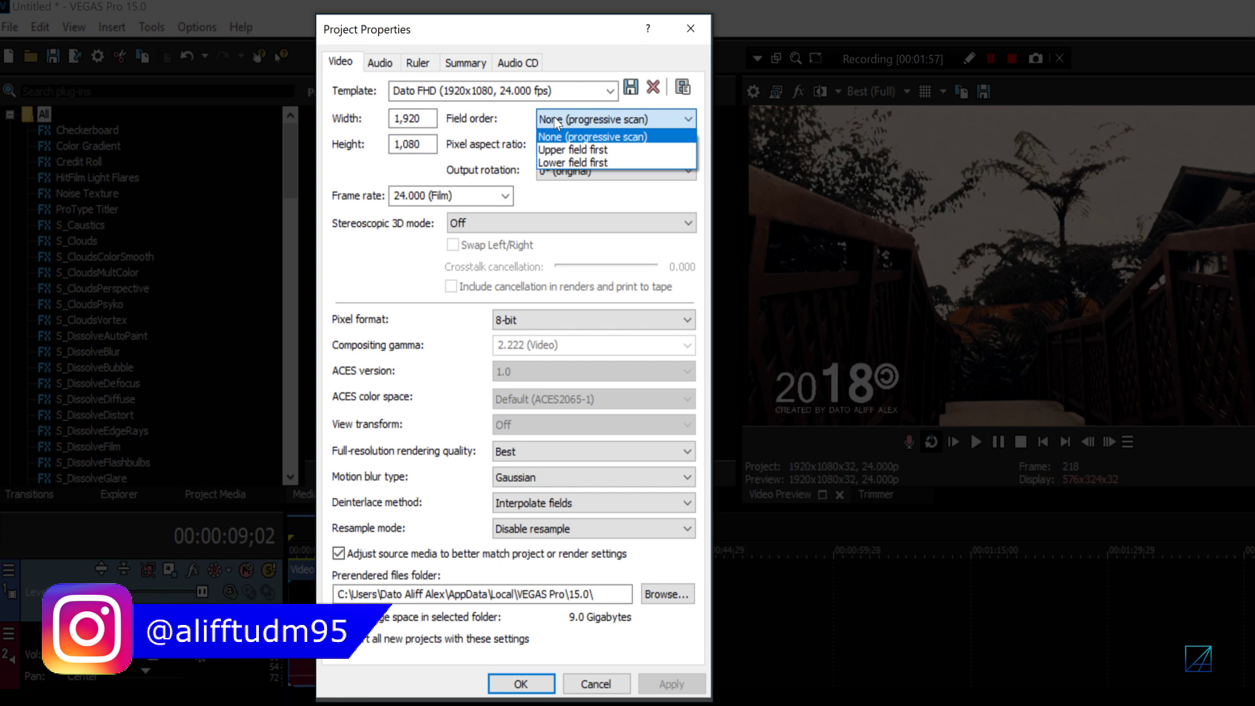
{"action": "left_click", "coordinate": [554, 119]}
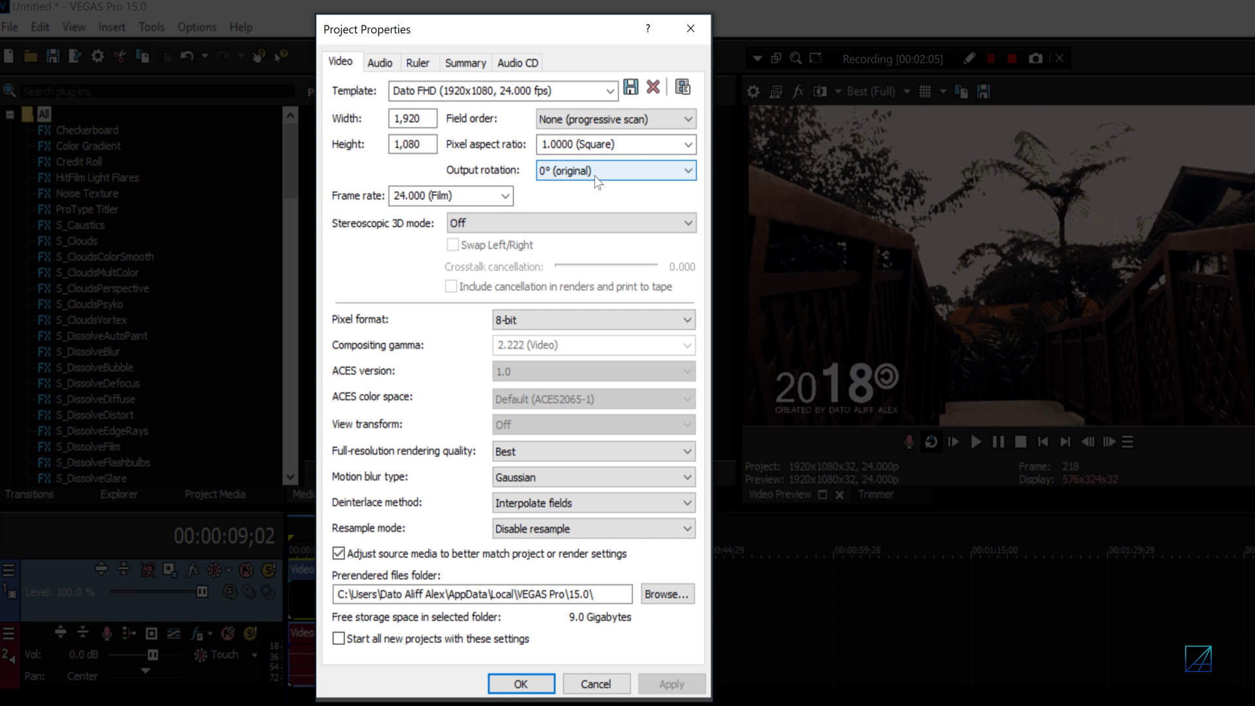
{"action": "left_click", "coordinate": [504, 196]}
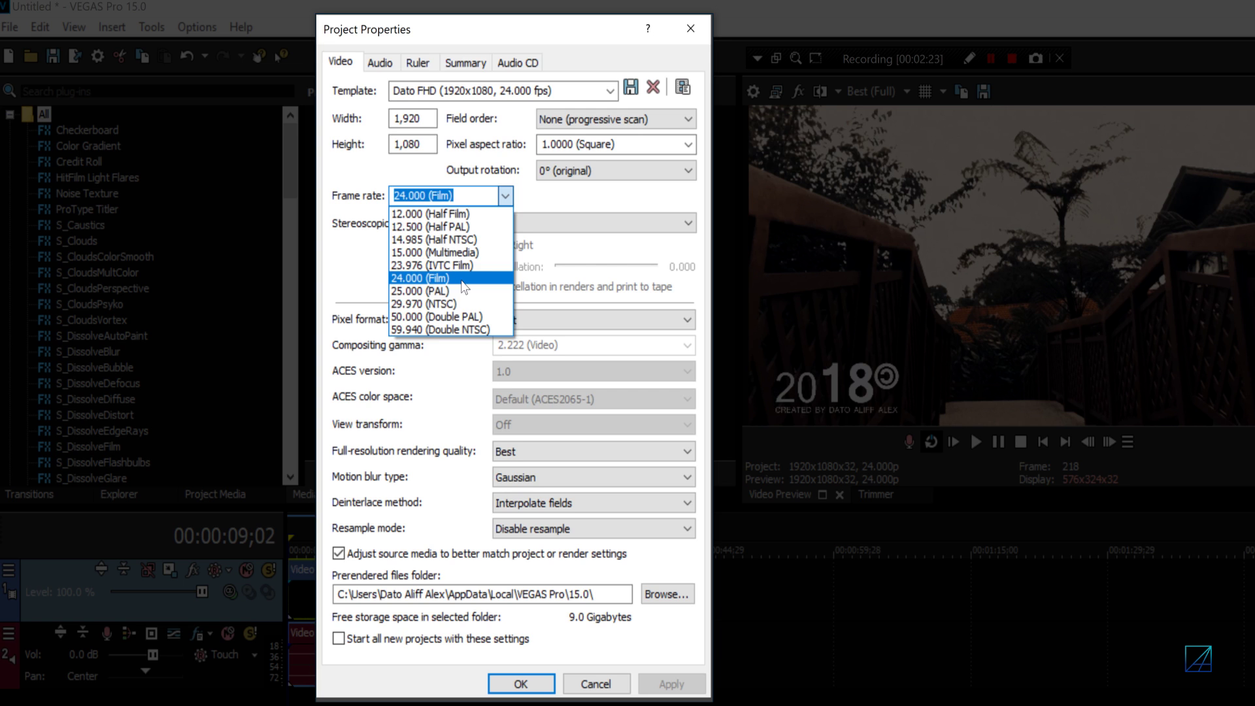
{"action": "left_click", "coordinate": [463, 285]}
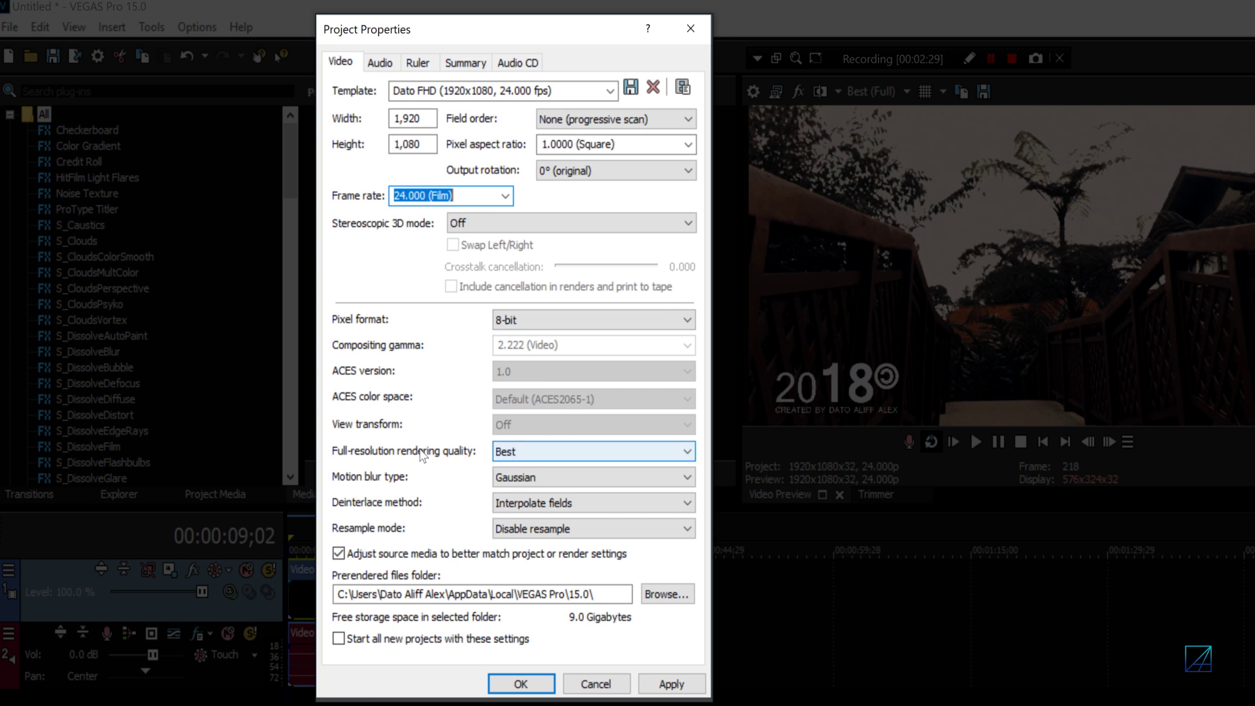
Set full-resolution rendering quality to Best and keep Gaussian motion blur
{"action": "left_click", "coordinate": [527, 451]}
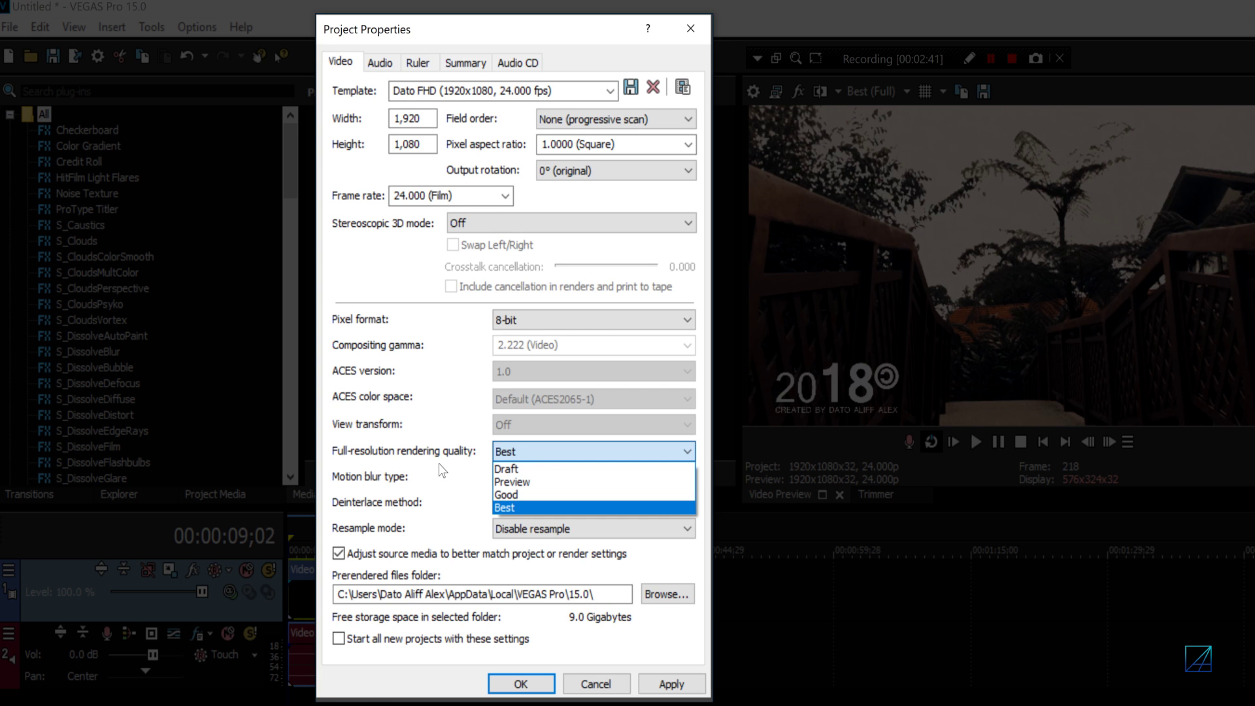
{"action": "left_click", "coordinate": [500, 507]}
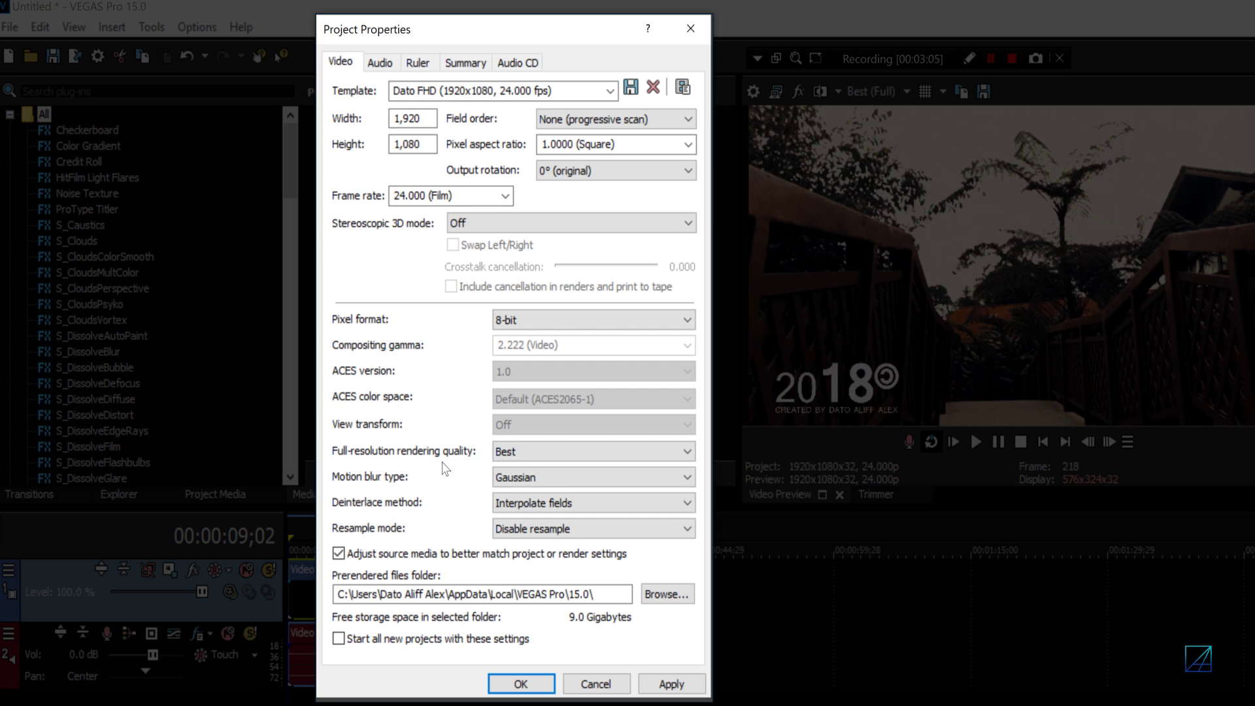
{"action": "left_click", "coordinate": [494, 485]}
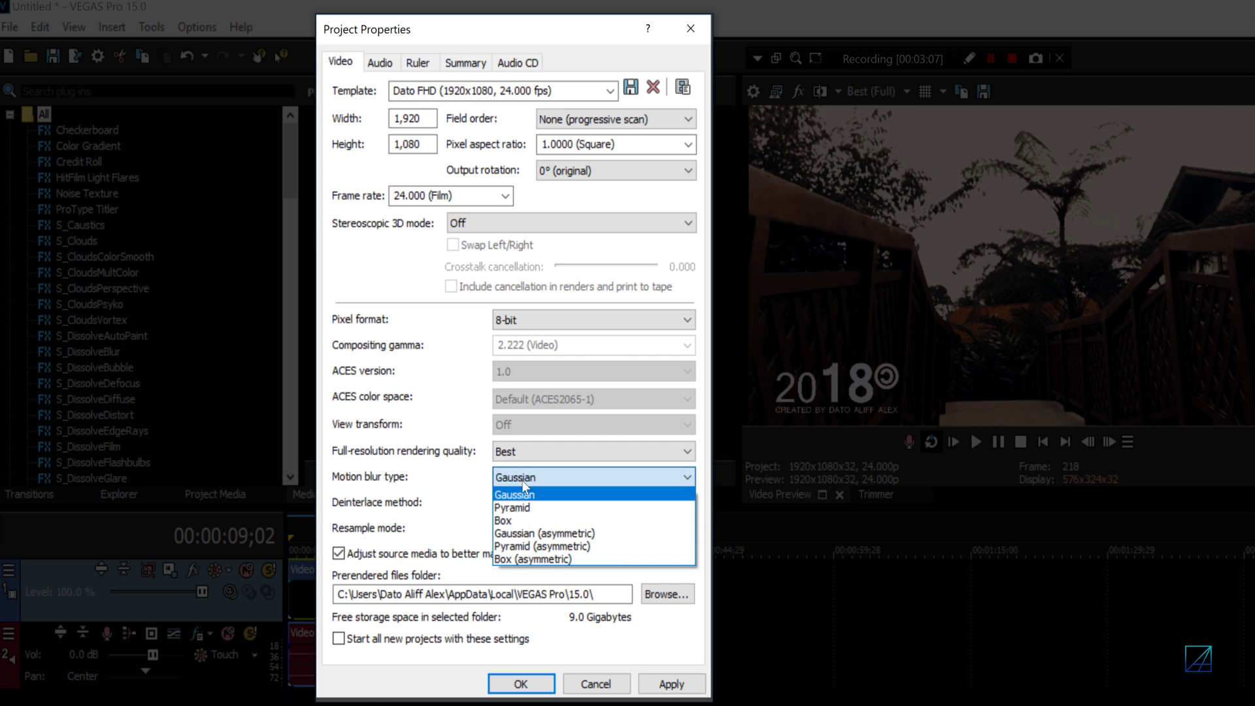
{"action": "left_click", "coordinate": [523, 474]}
Keep Interpolate fields deinterlacing and resampling disabled, then apply and close Project Properties
{"action": "left_click", "coordinate": [522, 502]}
{"action": "left_click", "coordinate": [526, 546]}
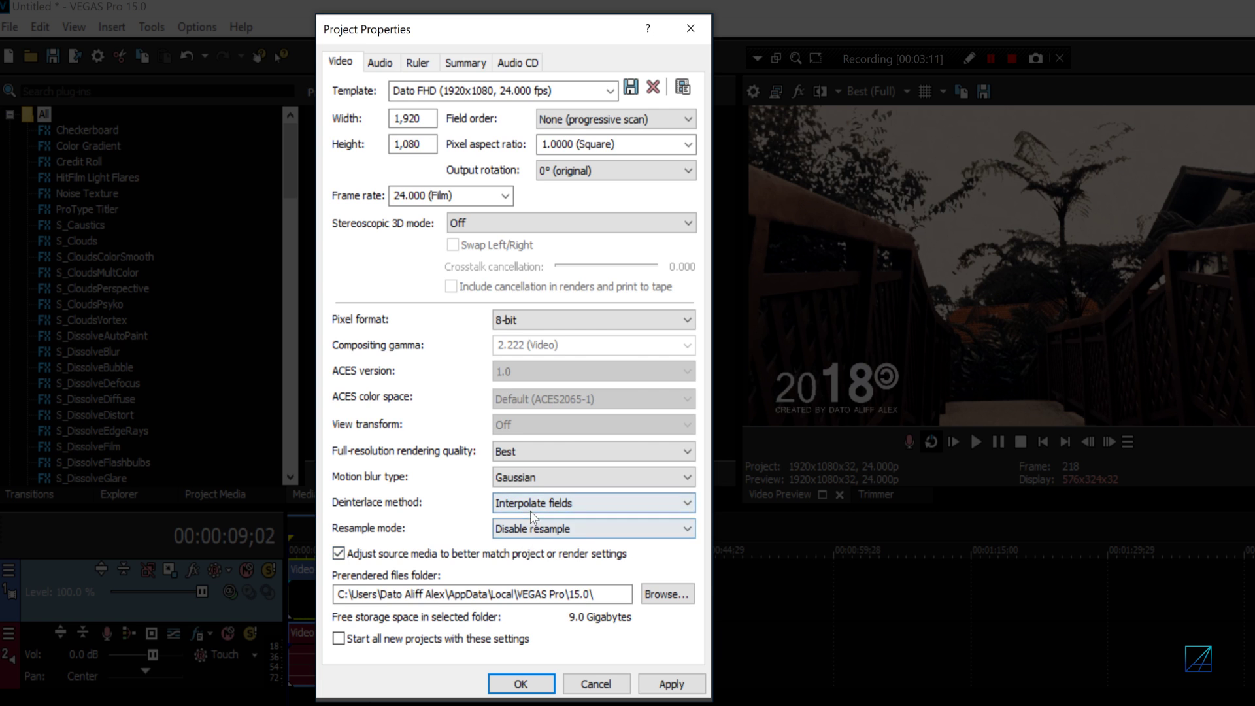
{"action": "left_click", "coordinate": [532, 508]}
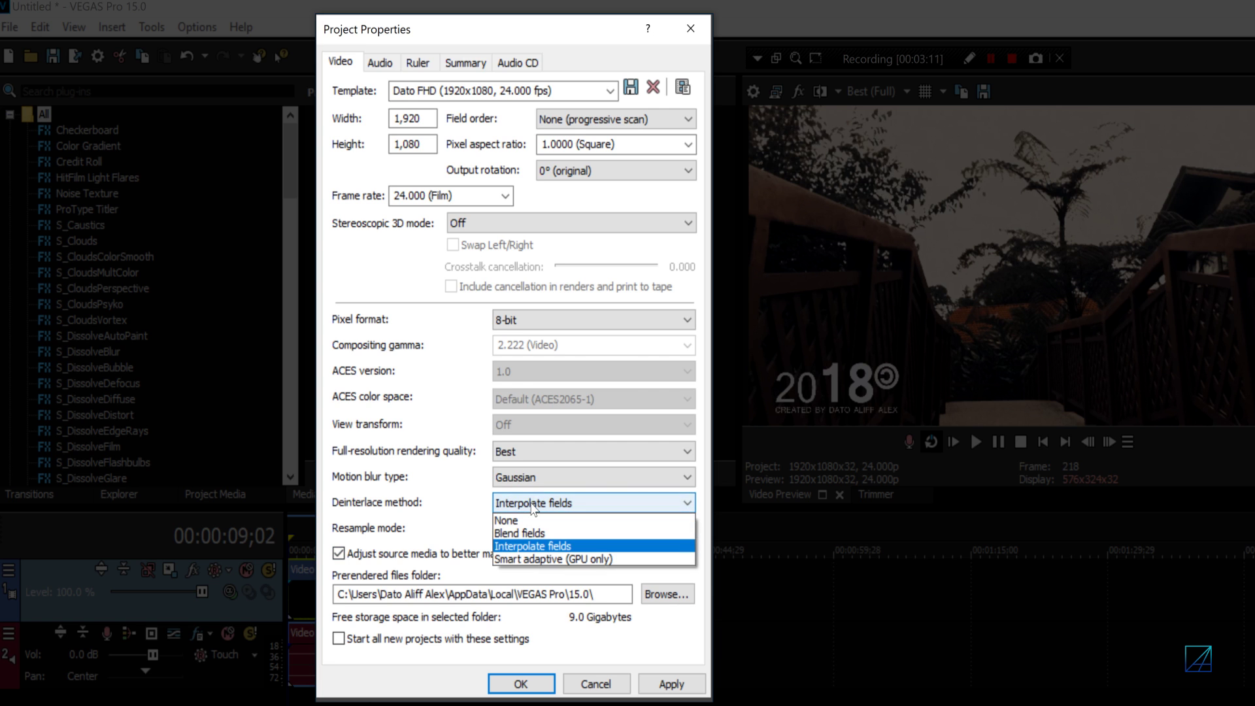
{"action": "left_click", "coordinate": [532, 546]}
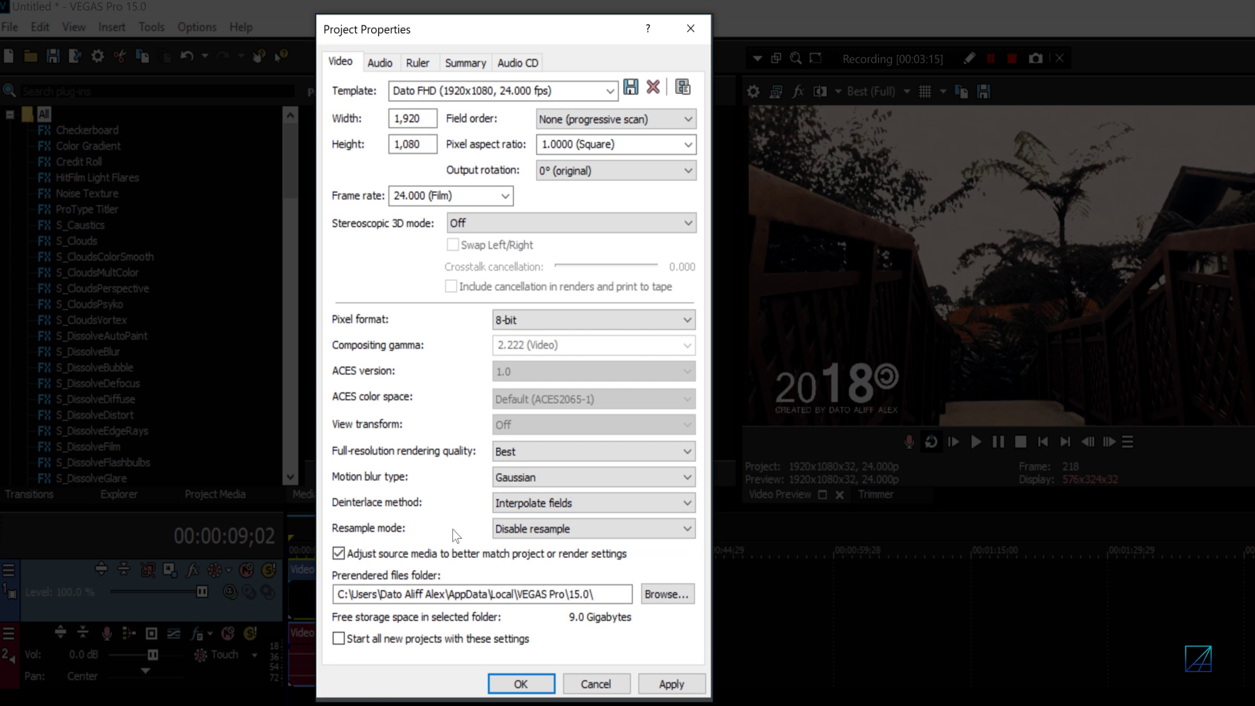
{"action": "left_click", "coordinate": [515, 527]}
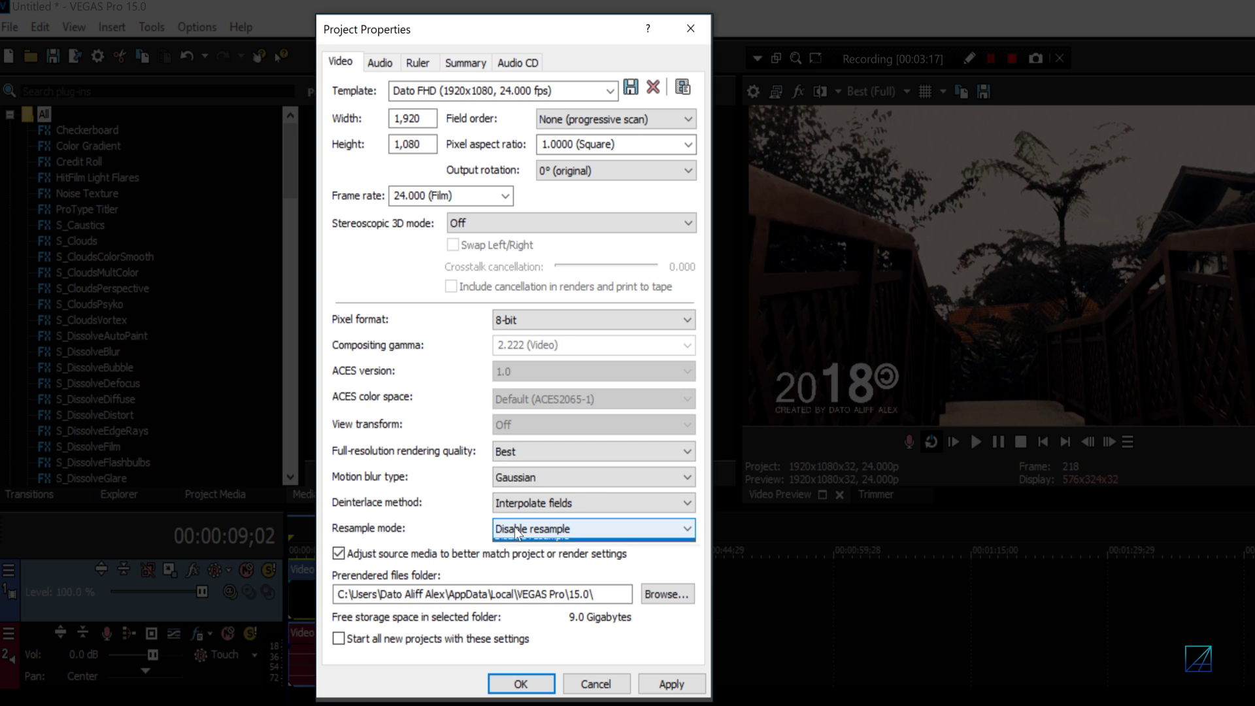
{"action": "left_click", "coordinate": [576, 531]}
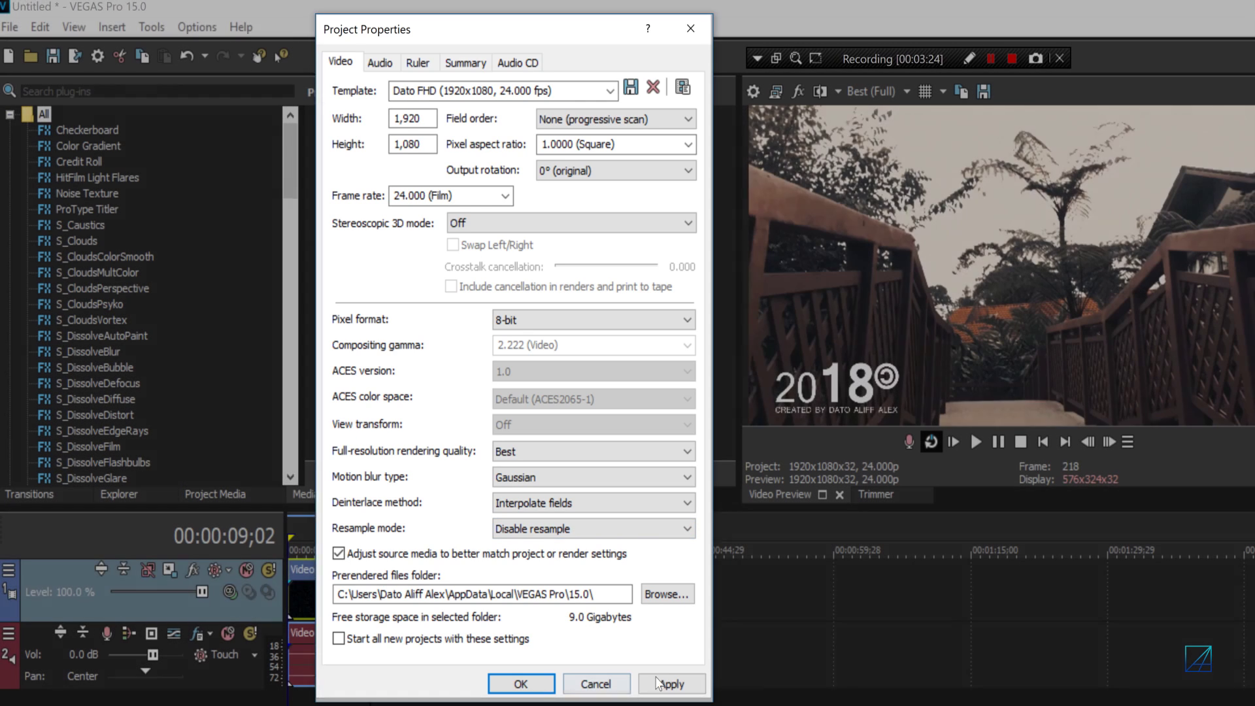
{"action": "left_click", "coordinate": [653, 686]}
{"action": "left_click", "coordinate": [521, 684]}
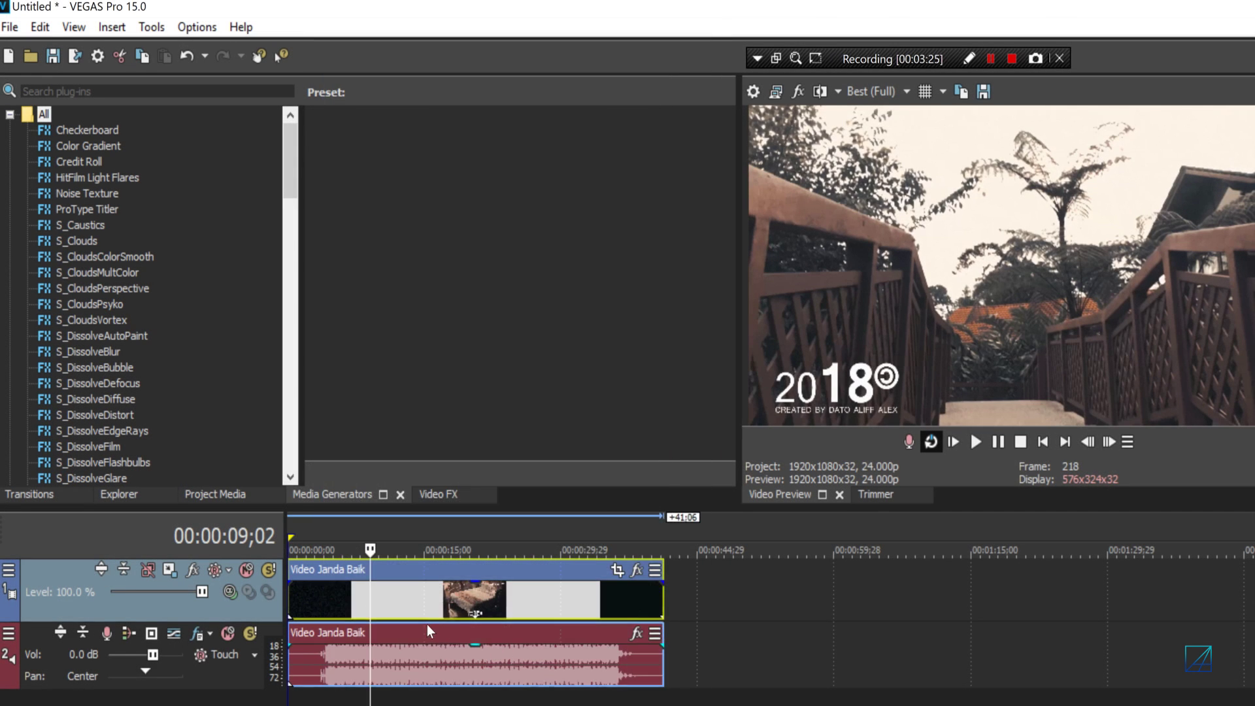
Select the clip's range, set the playhead to 00:00:21;20, and open File > Render As
{"action": "double_click", "coordinate": [413, 616]}
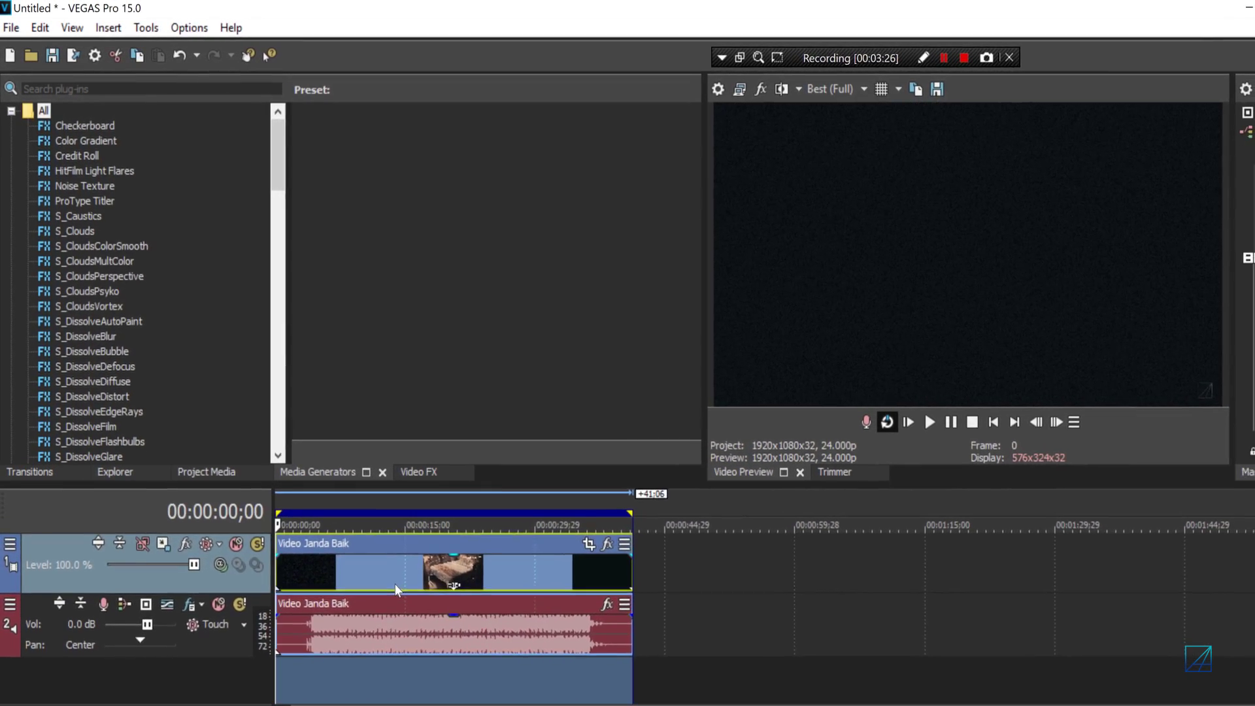
{"action": "left_click", "coordinate": [464, 578]}
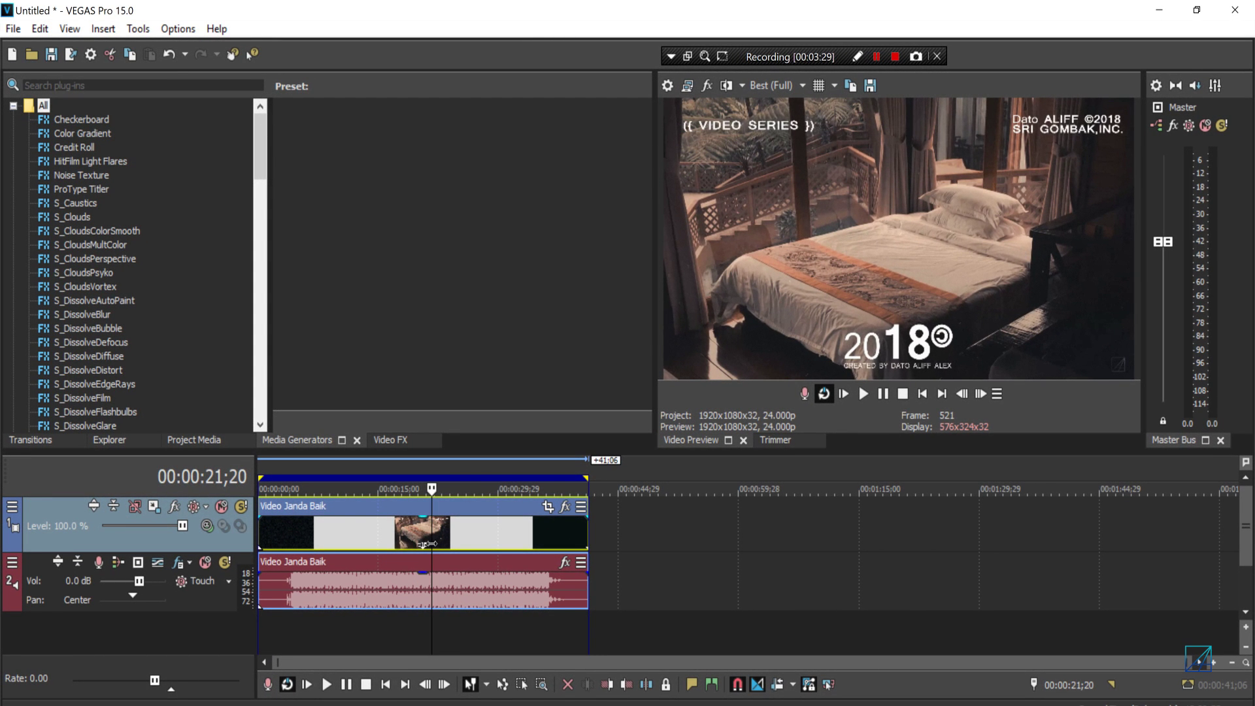
{"action": "left_click", "coordinate": [13, 29]}
{"action": "left_click", "coordinate": [59, 166]}
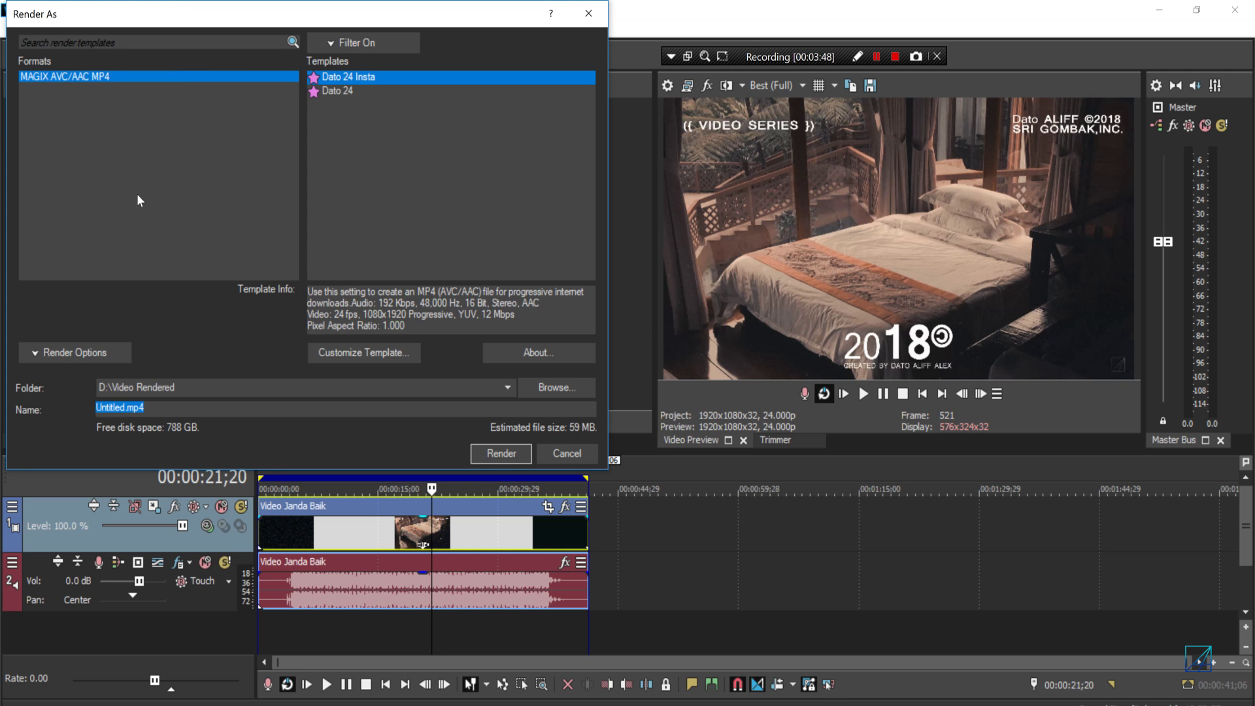
Turn off Show favorites only and select the MAGIX AVC/AAC MP4 format
{"action": "left_click", "coordinate": [362, 49]}
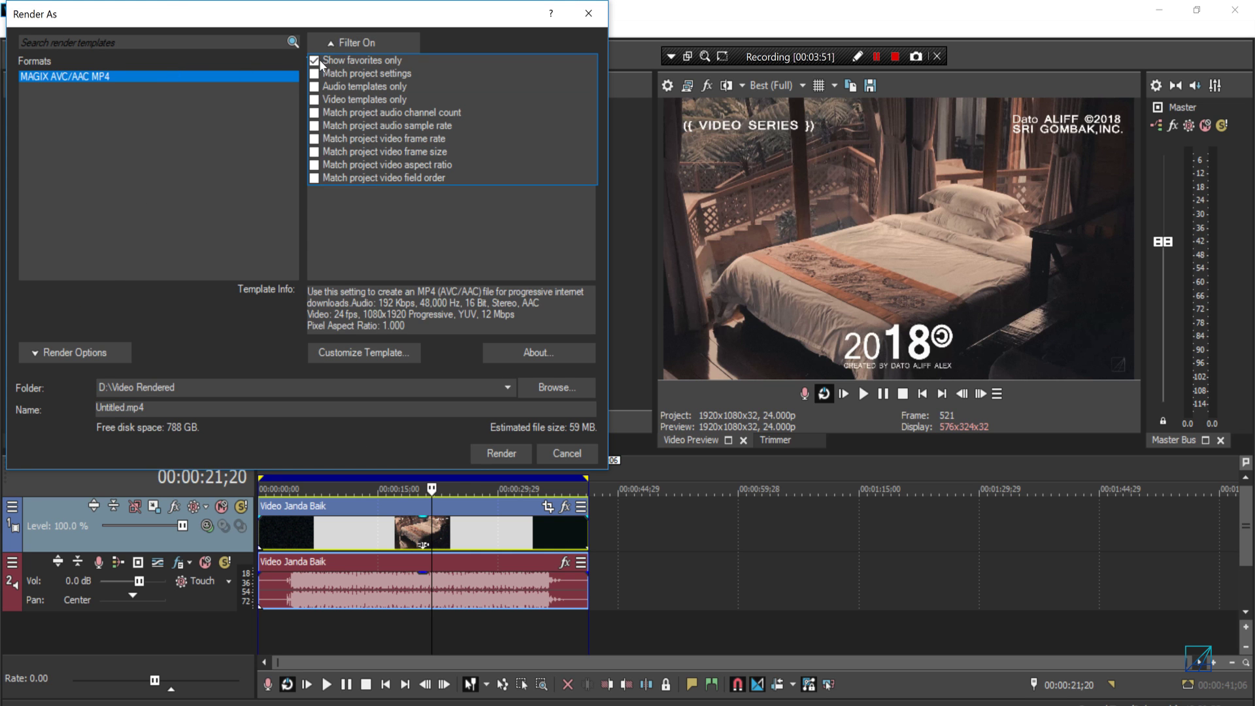
{"action": "left_click", "coordinate": [315, 61]}
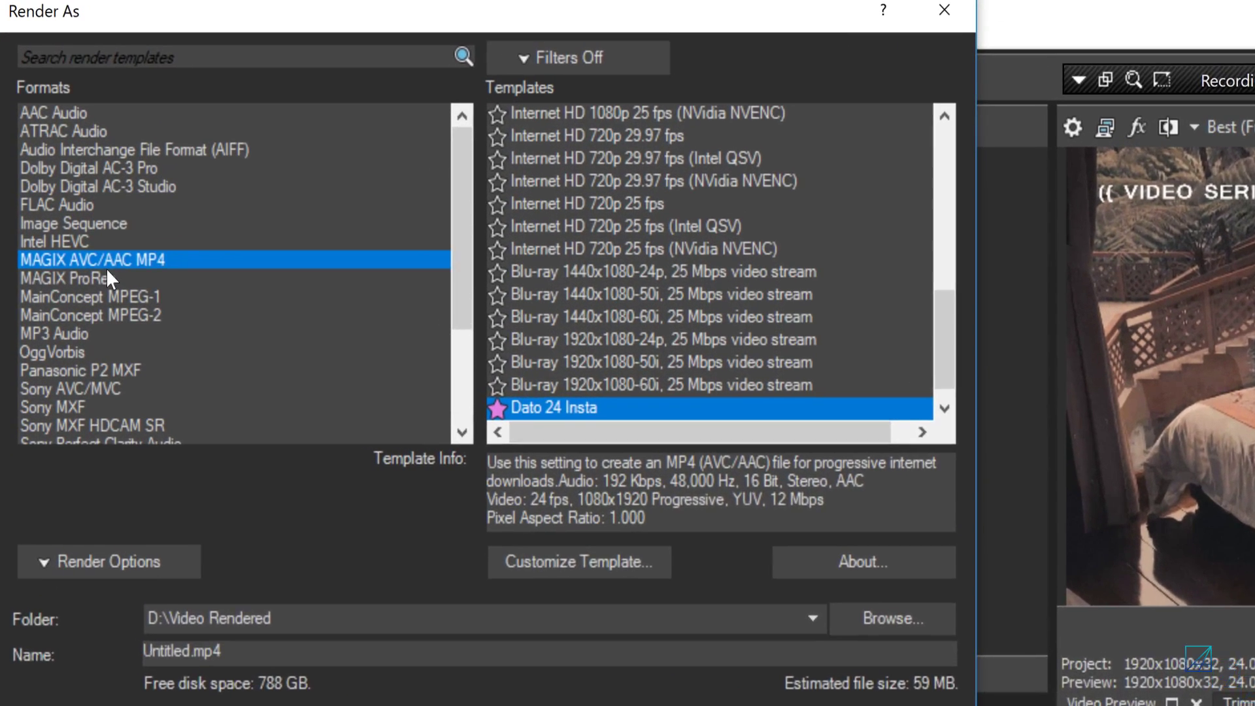
{"action": "left_click", "coordinate": [77, 183]}
{"action": "left_click", "coordinate": [79, 170]}
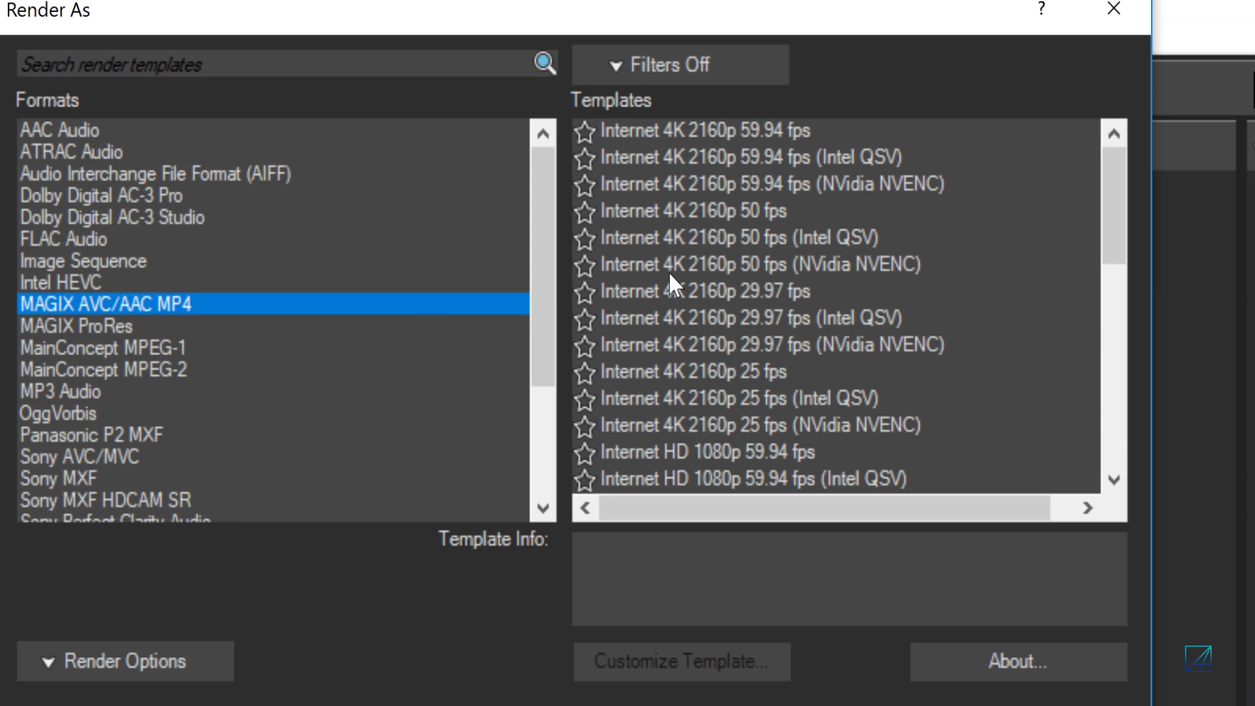
Browse the MP4 templates and choose Internet HD 1080p 25 fps
{"action": "scroll", "coordinate": [671, 268], "scroll_direction": "down", "scroll_amount": 10}
{"action": "left_click_drag", "start_coordinate": [1121, 414], "coordinate": [1058, 430]}
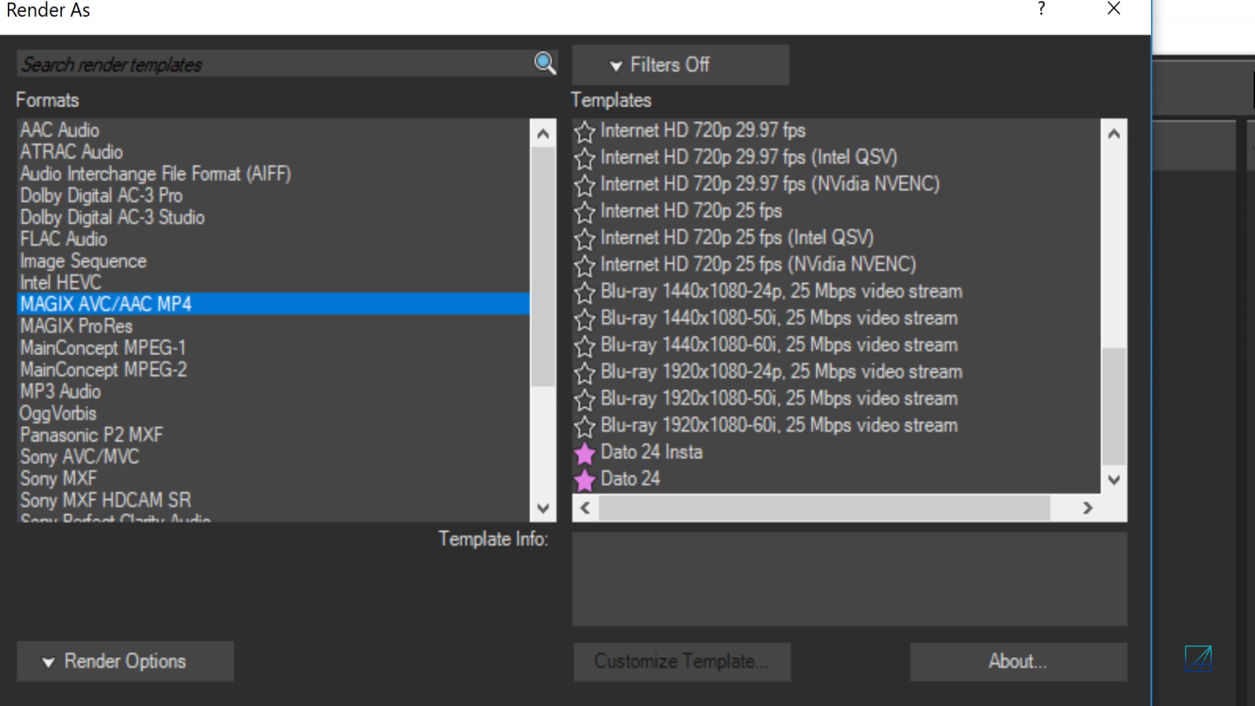
{"action": "scroll", "coordinate": [732, 405], "scroll_direction": "up", "scroll_amount": 10}
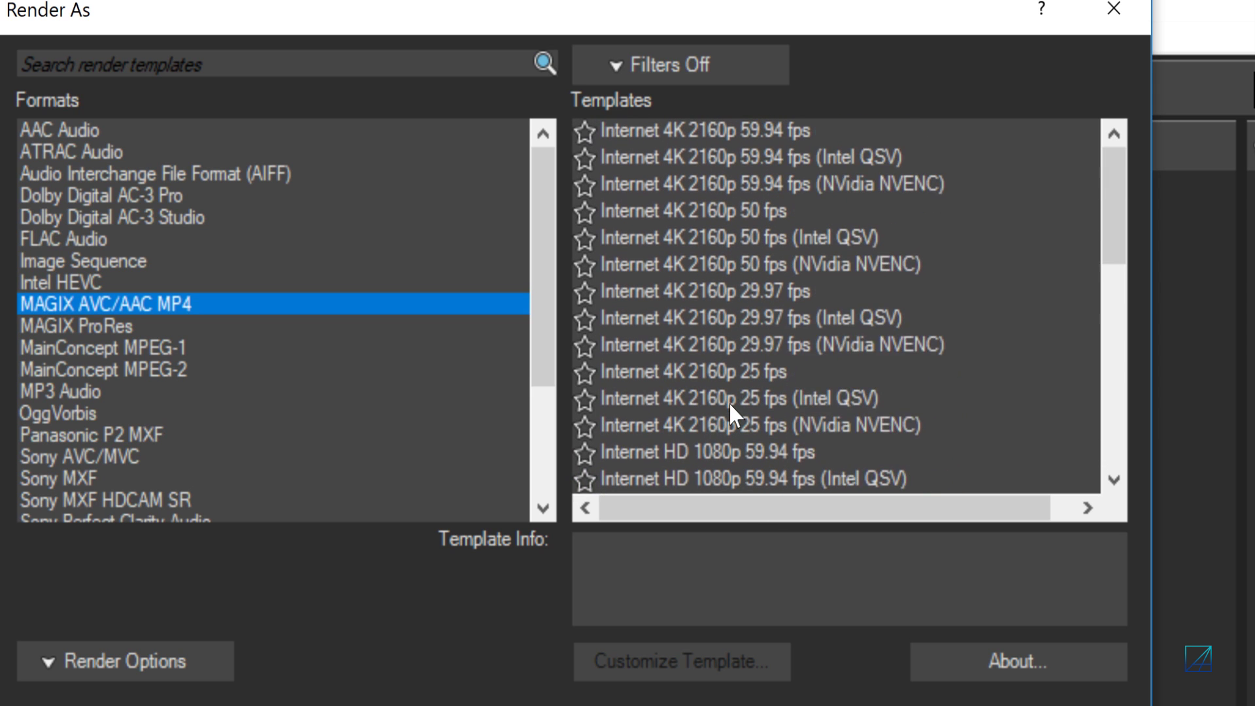
{"action": "scroll", "coordinate": [728, 401], "scroll_direction": "down", "scroll_amount": 1}
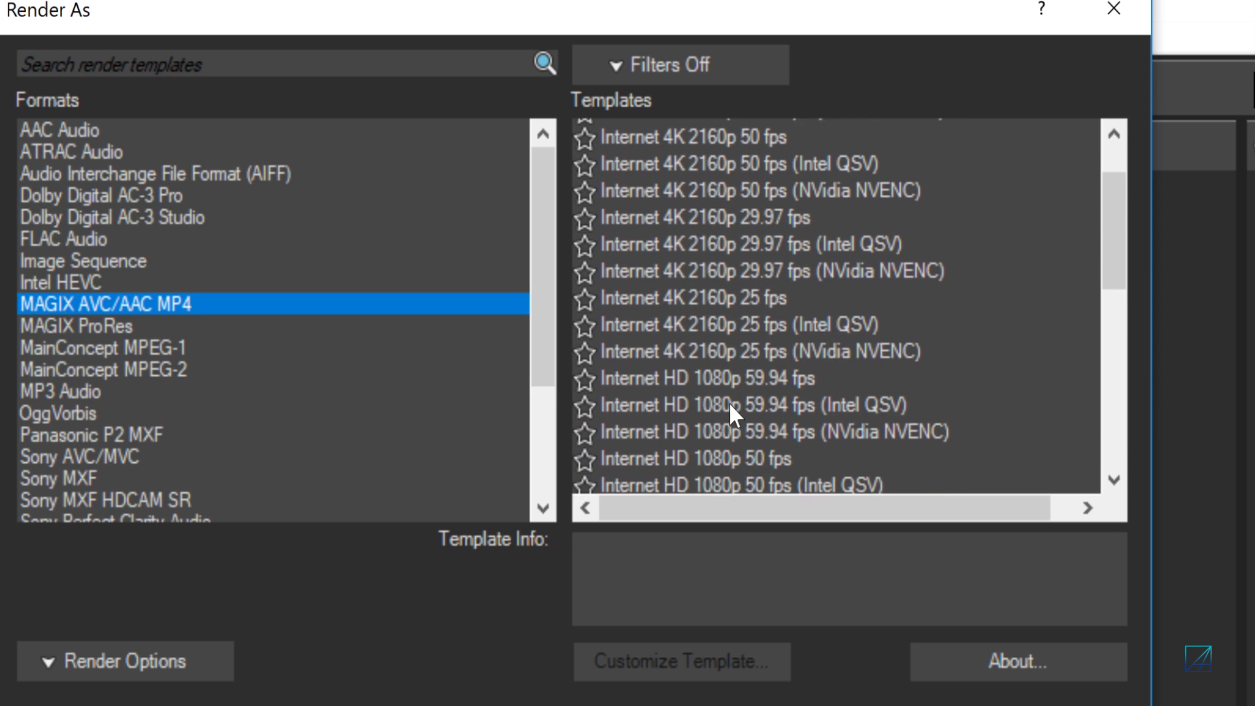
{"action": "left_click", "coordinate": [735, 456]}
{"action": "scroll", "coordinate": [751, 454], "scroll_direction": "down", "scroll_amount": 1}
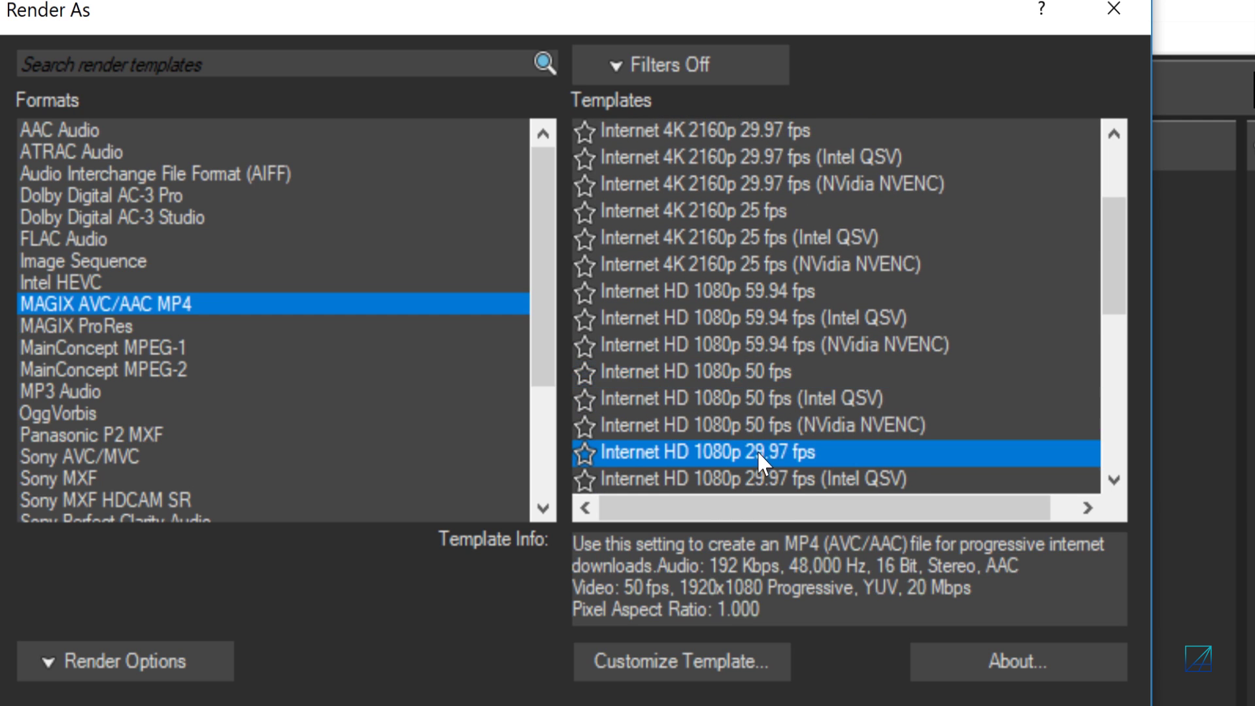
{"action": "left_click", "coordinate": [757, 450]}
{"action": "scroll", "coordinate": [756, 450], "scroll_direction": "down", "scroll_amount": 1}
{"action": "left_click", "coordinate": [744, 458]}
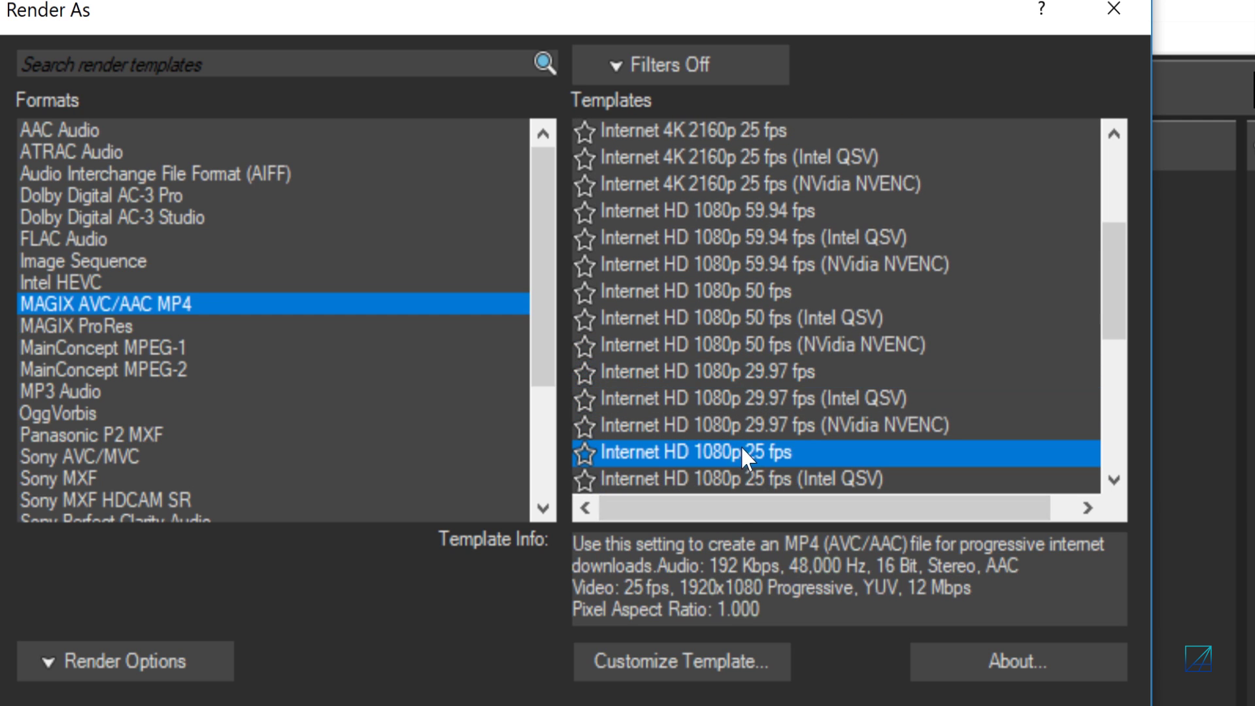
Customize the 1080p template's frame rate to 24.000 (Film) and confirm
{"action": "left_click", "coordinate": [661, 662]}
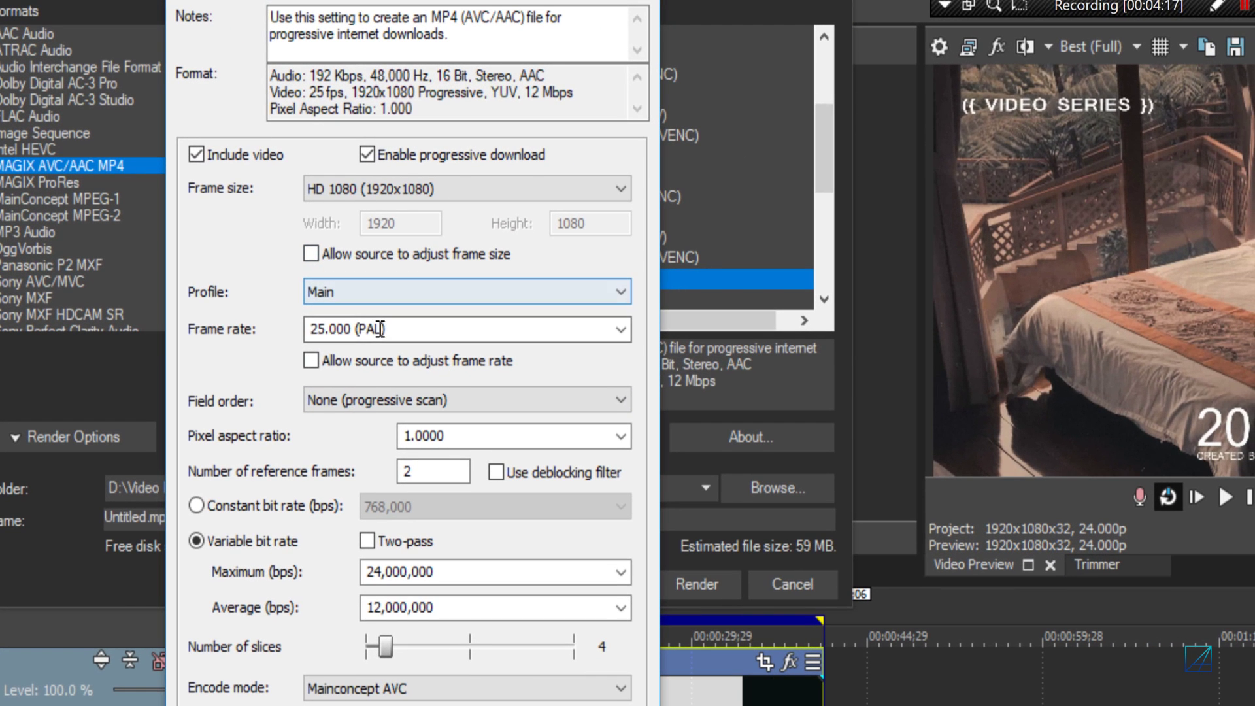
{"action": "left_click", "coordinate": [598, 333]}
{"action": "left_click", "coordinate": [618, 330]}
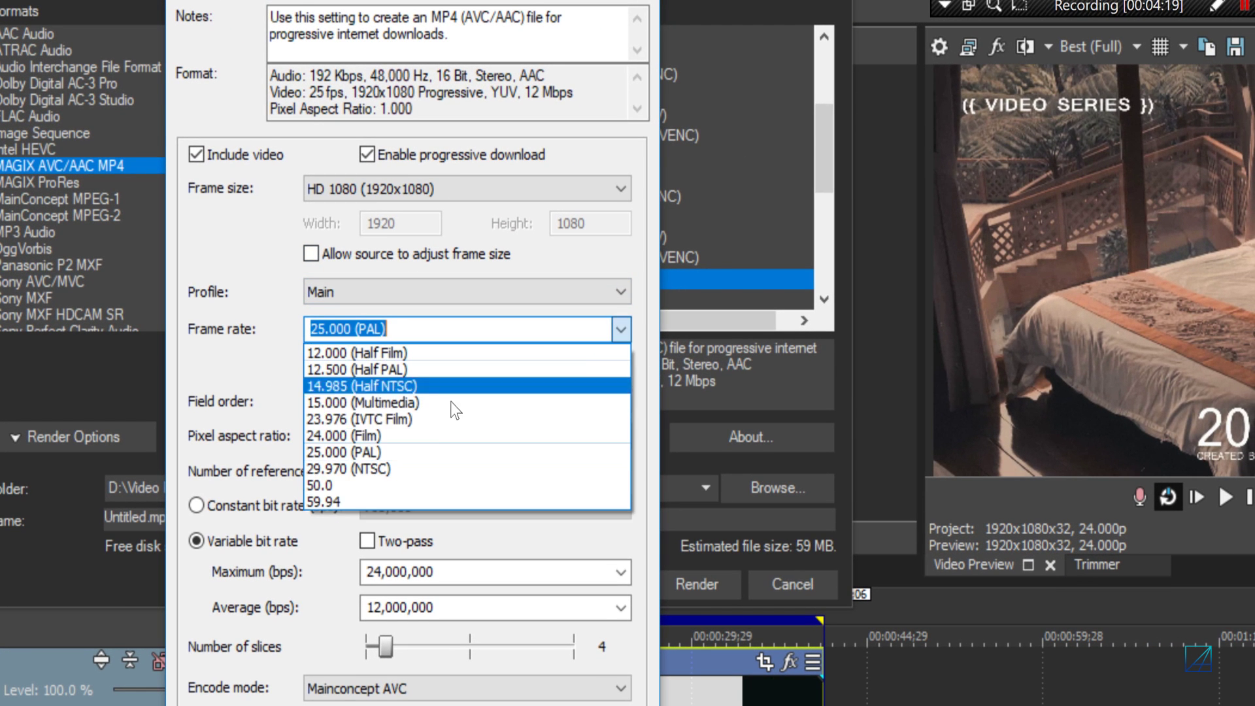
{"action": "left_click", "coordinate": [434, 428]}
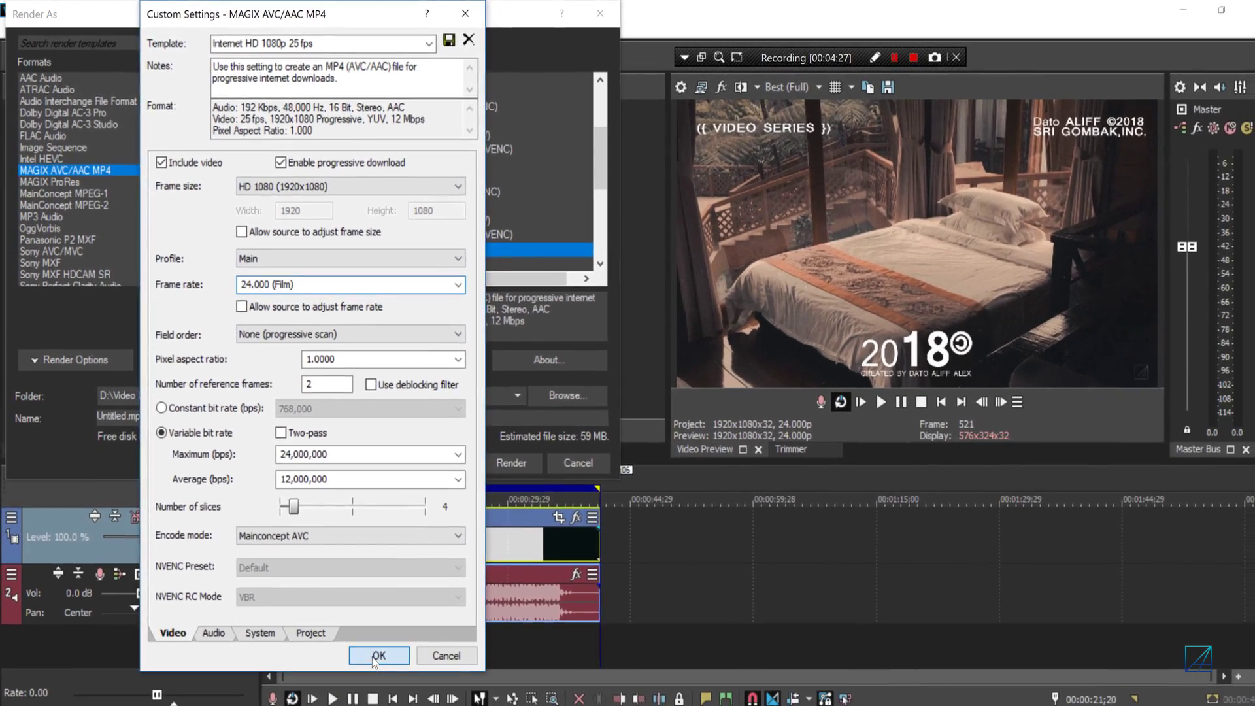
{"action": "left_click", "coordinate": [401, 689]}
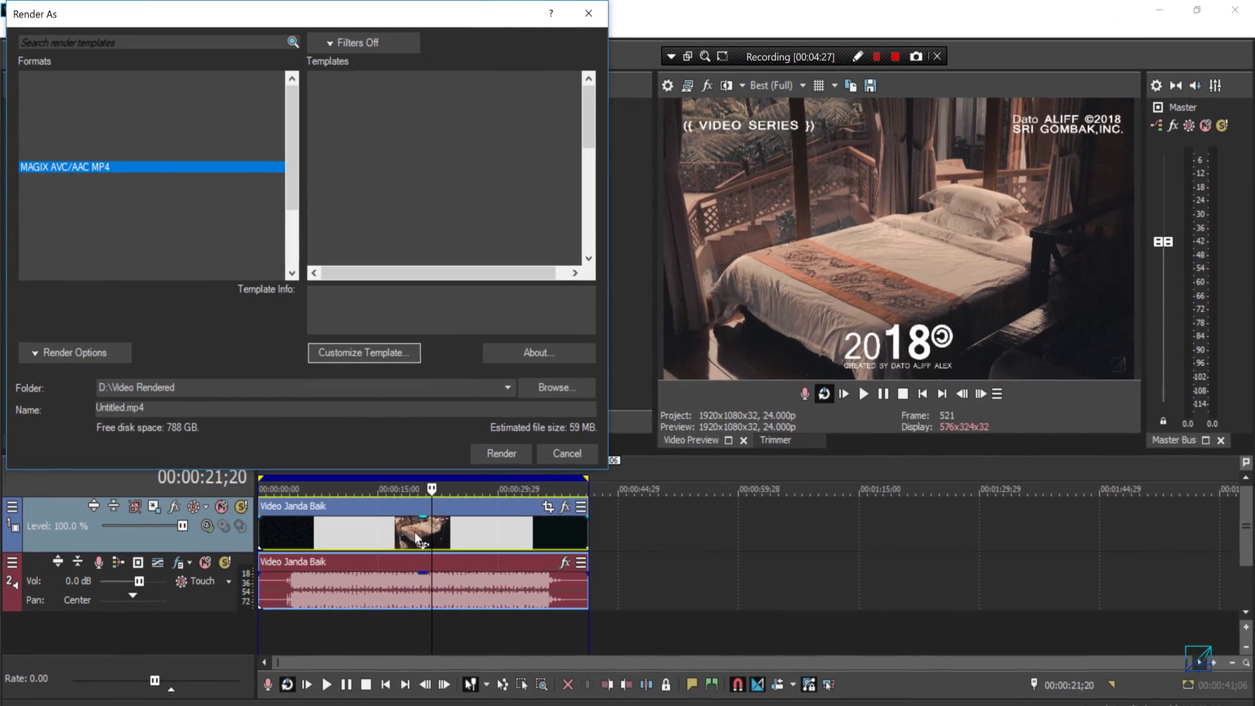
Show favorites only, choose the Dato 24 template, and close Render As
{"action": "left_click", "coordinate": [367, 42]}
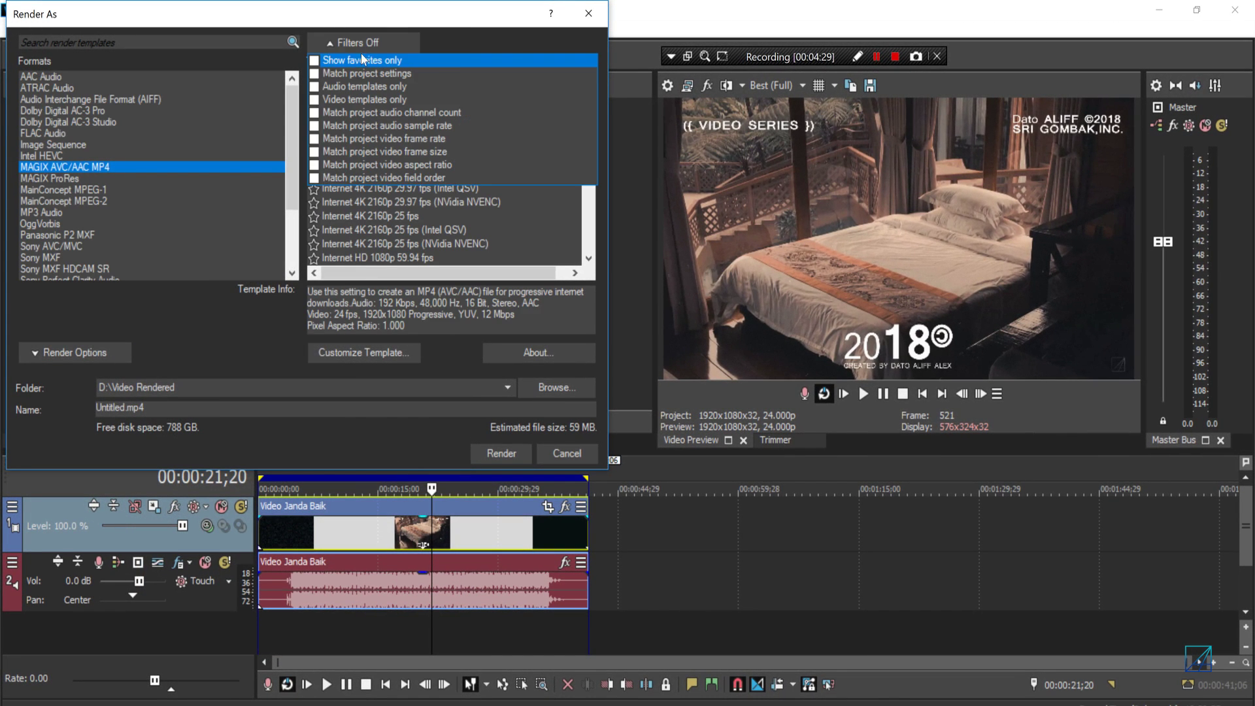
{"action": "left_click", "coordinate": [353, 59]}
{"action": "left_click", "coordinate": [339, 43]}
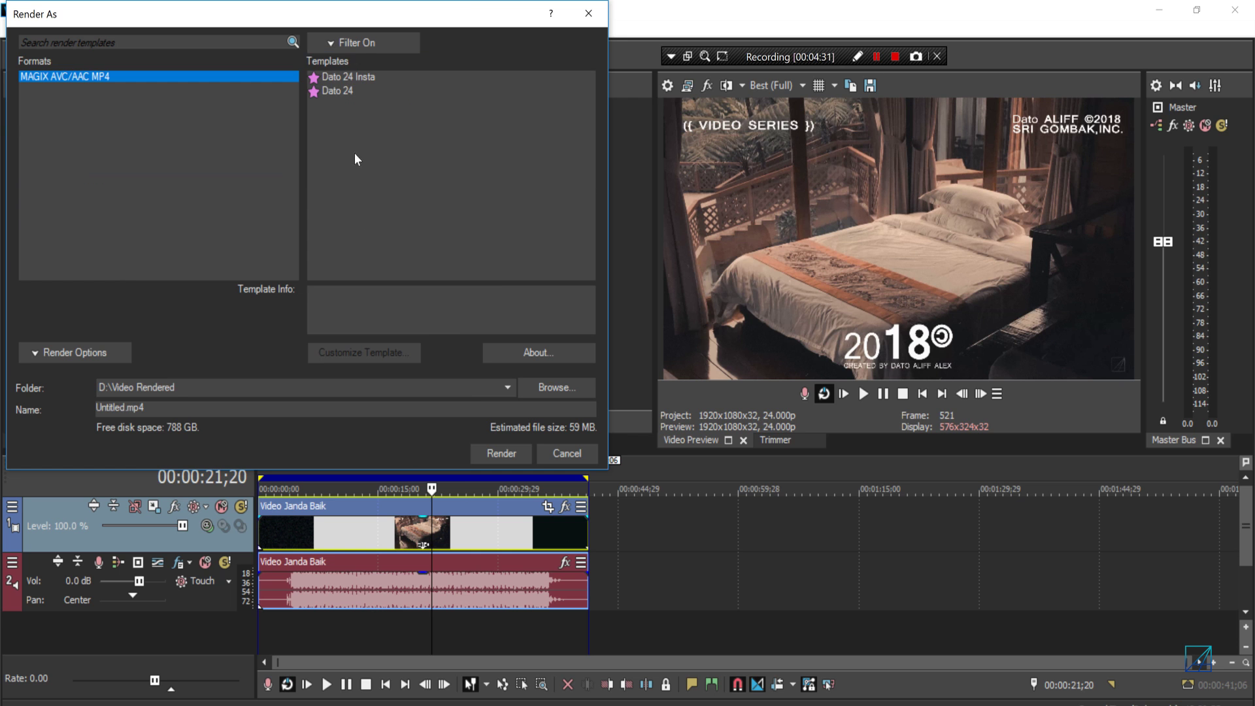
{"action": "left_click", "coordinate": [344, 90]}
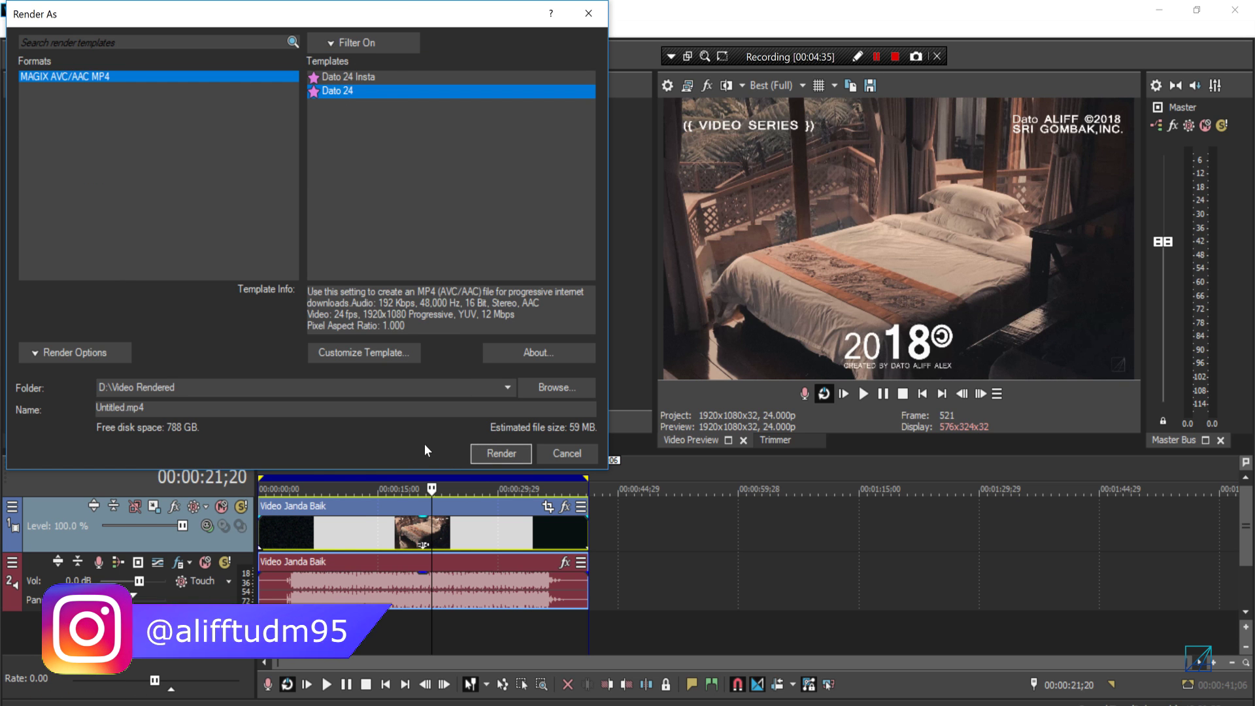
{"action": "left_click", "coordinate": [589, 13]}
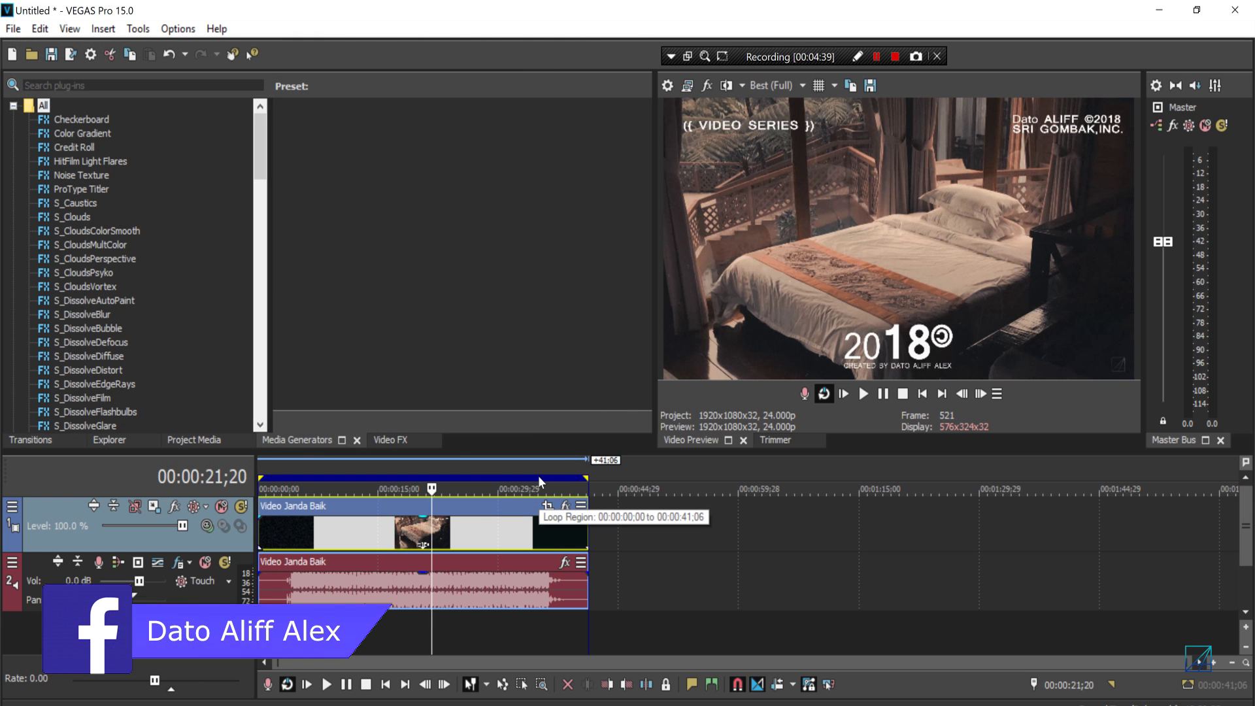